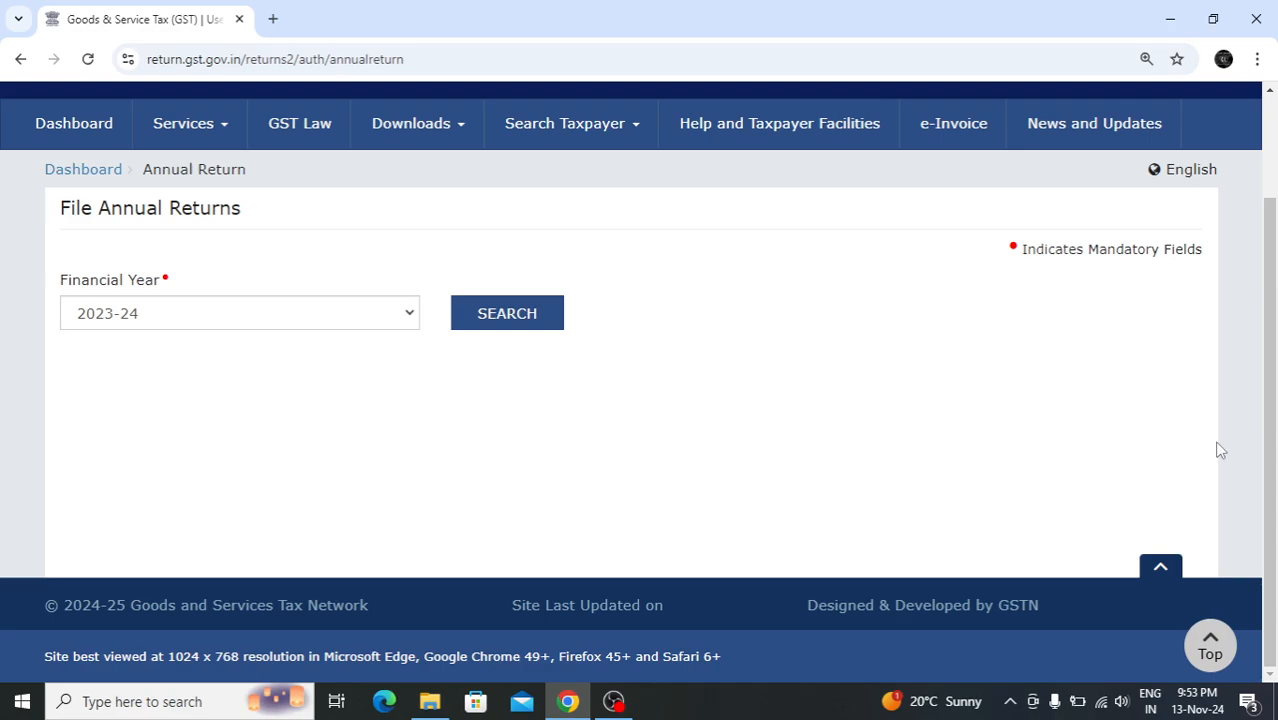
Step: Search the annual returns for financial year 2023-24
left_click(225, 132)
mouse_move(268, 175)
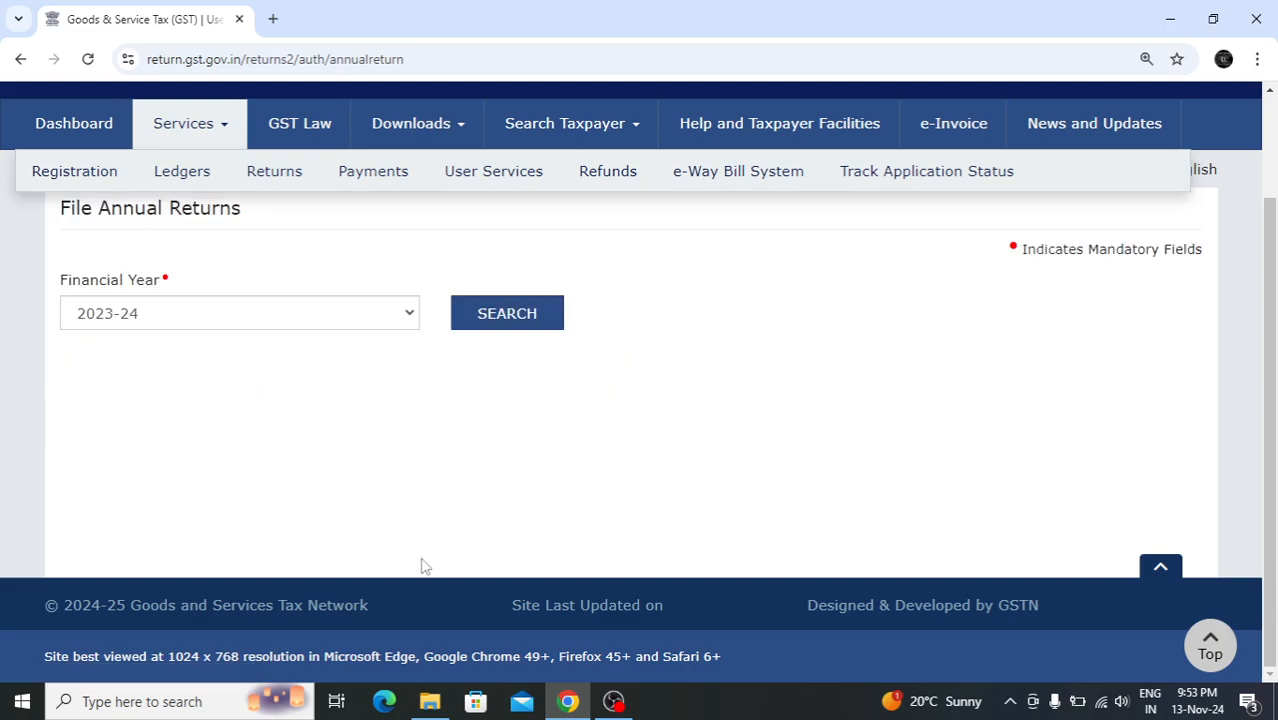
left_click(407, 320)
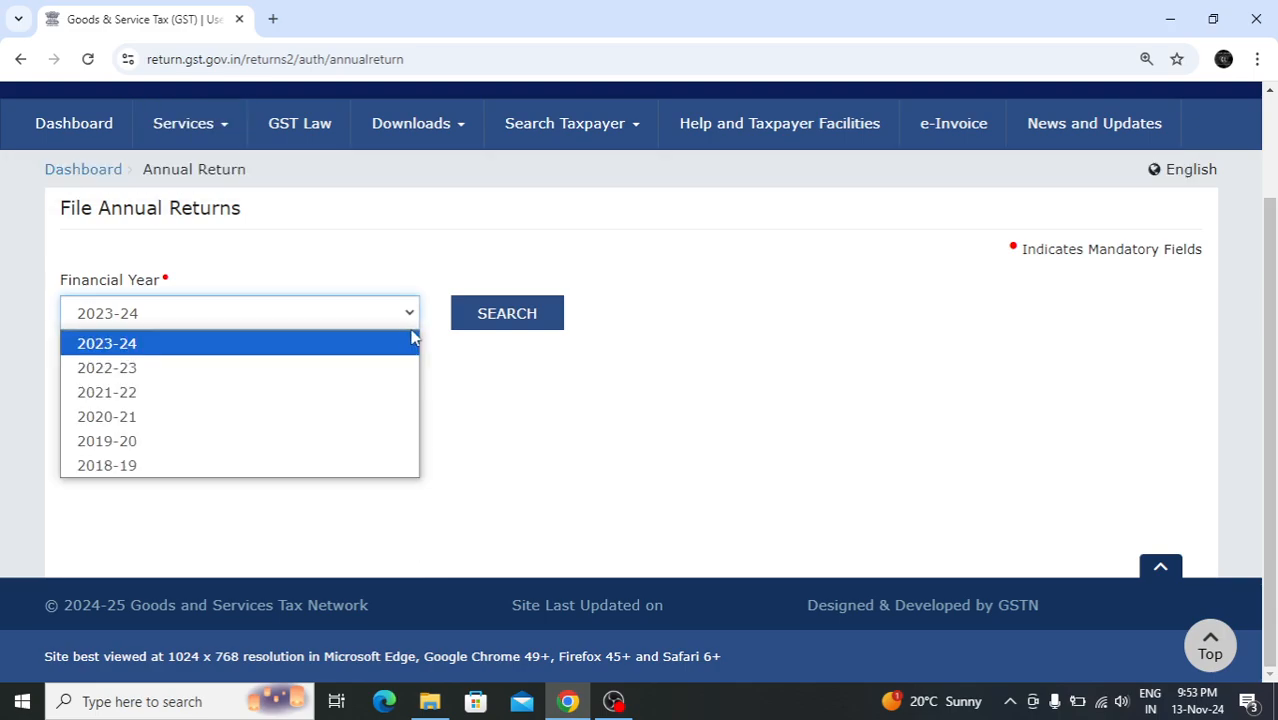
left_click(471, 368)
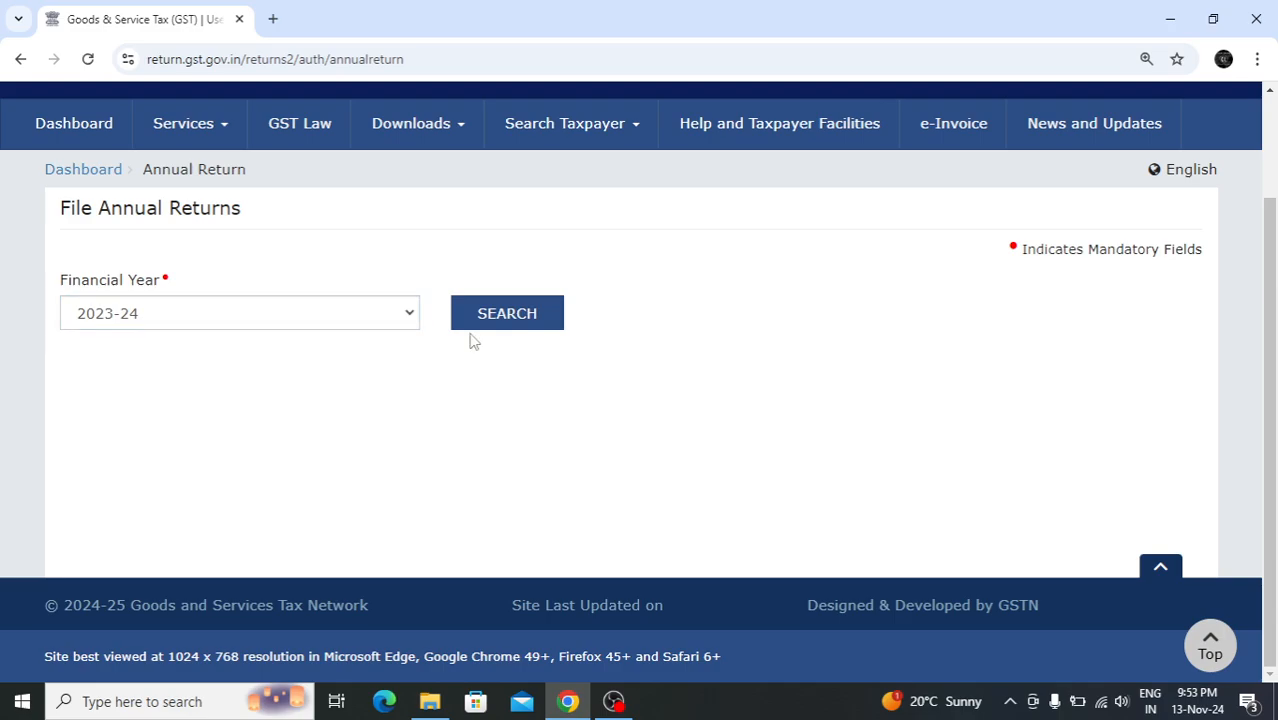
left_click(504, 334)
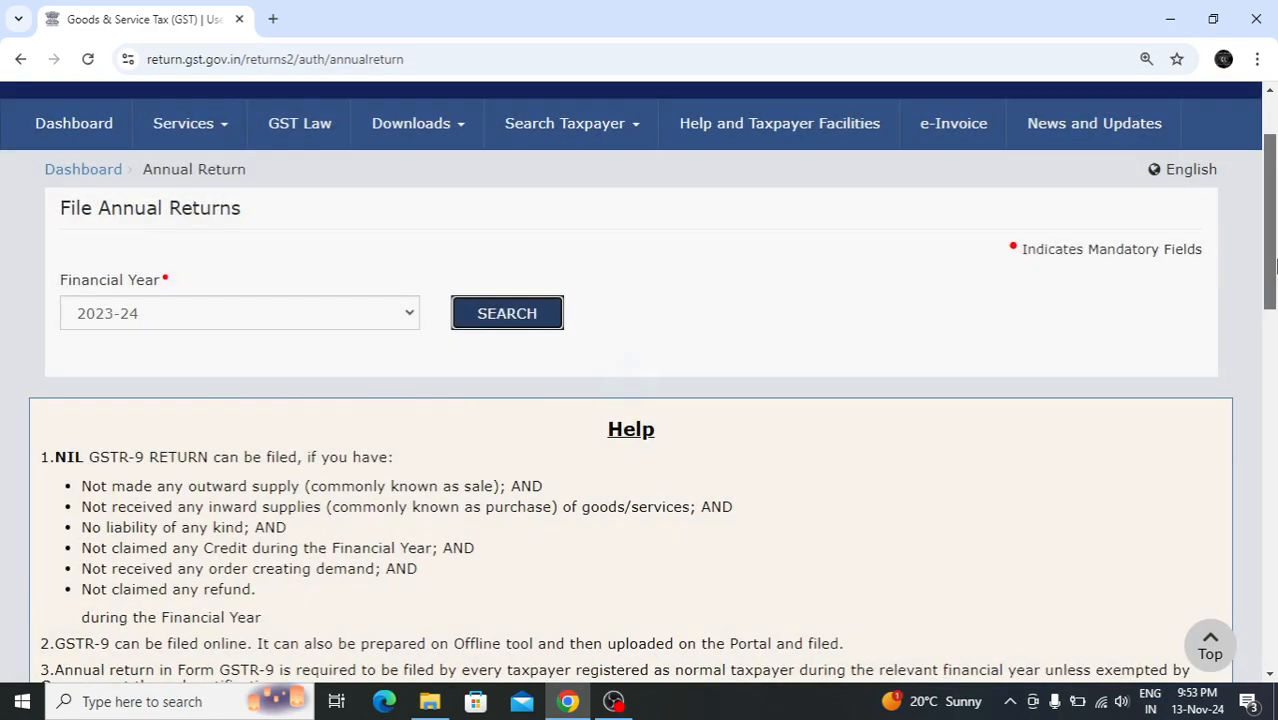
Step: Start preparing the GSTR-9 annual return online and continue with No as the answer to filing a Nil return
left_click_drag(1270, 267, 1273, 483)
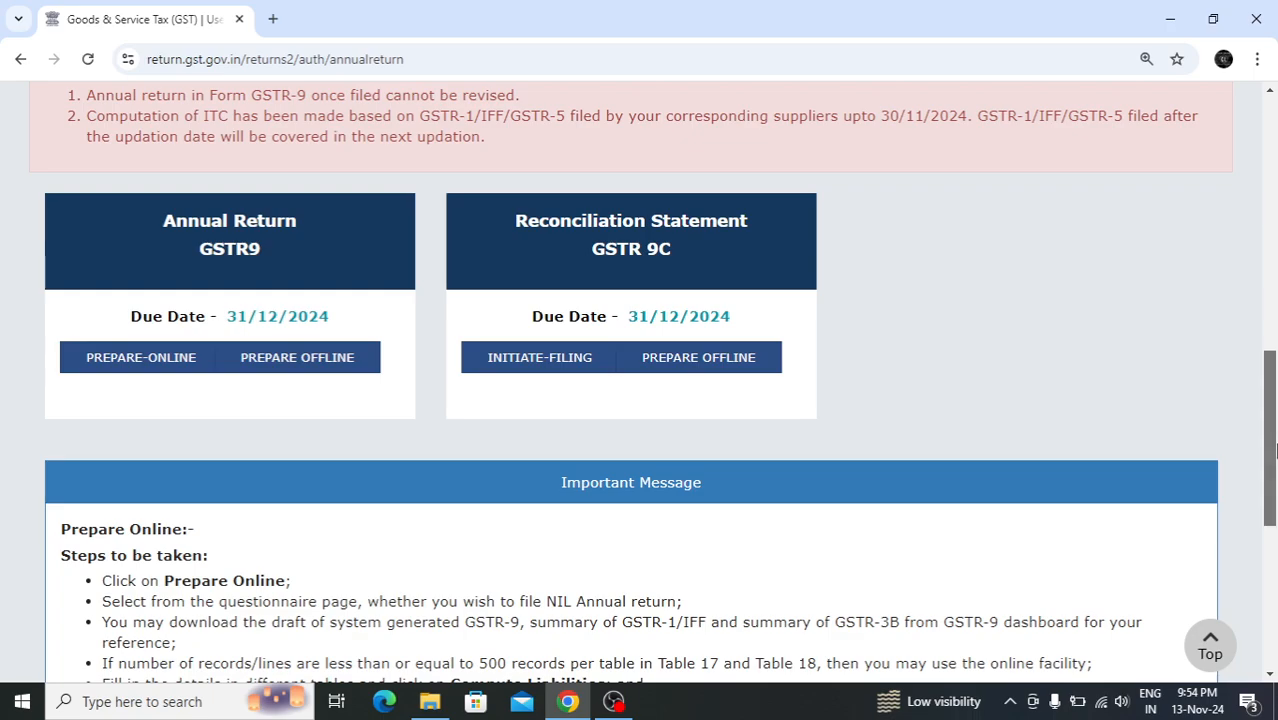
left_click_drag(1271, 455, 1273, 538)
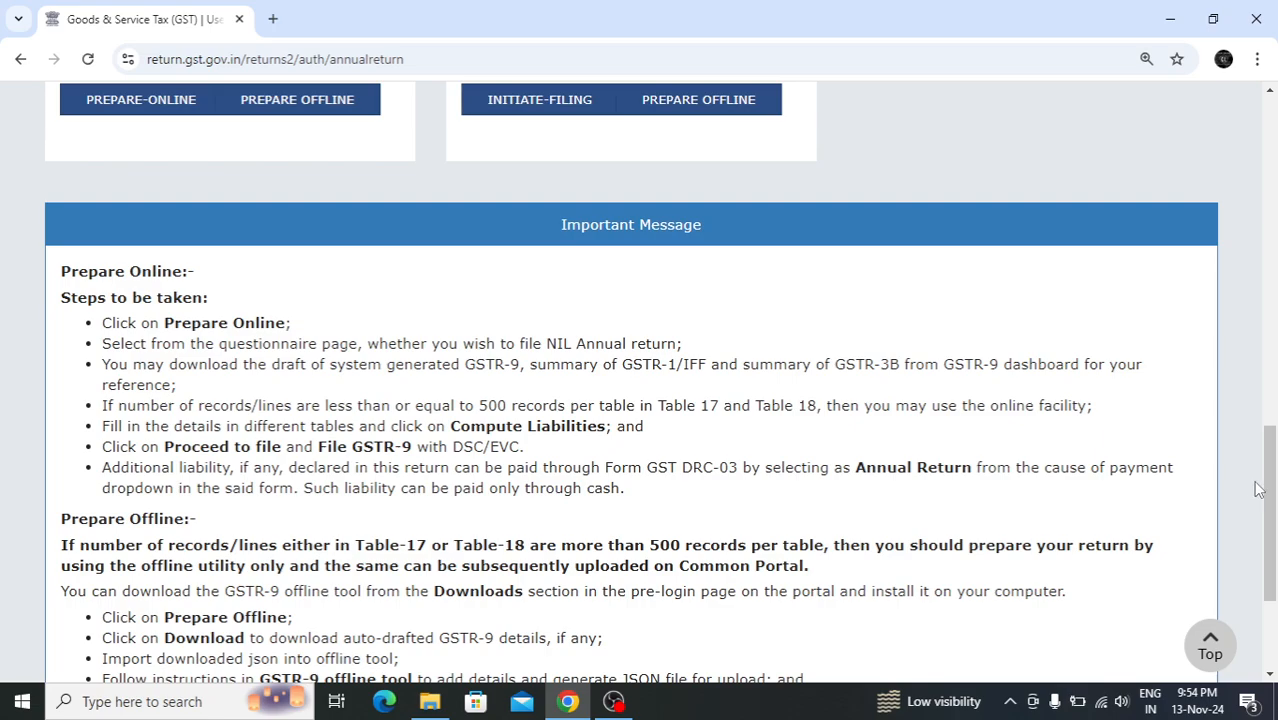
left_click_drag(1270, 515, 1274, 428)
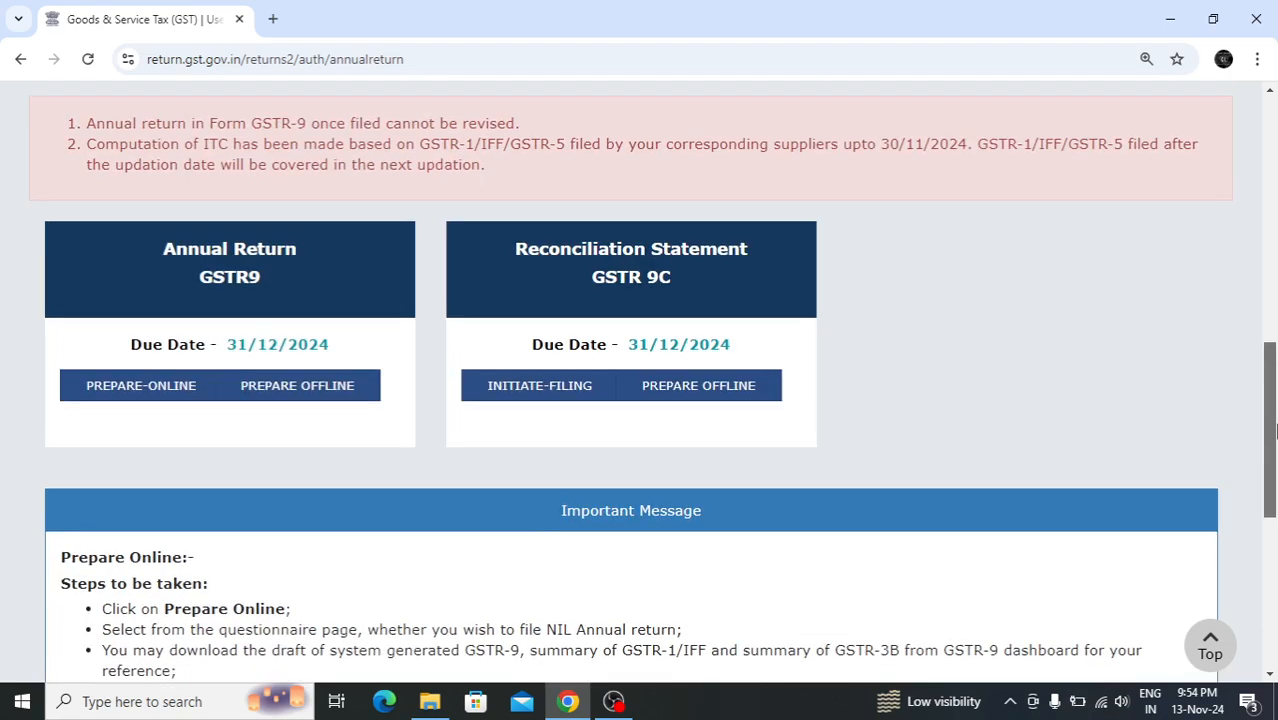
left_click(153, 401)
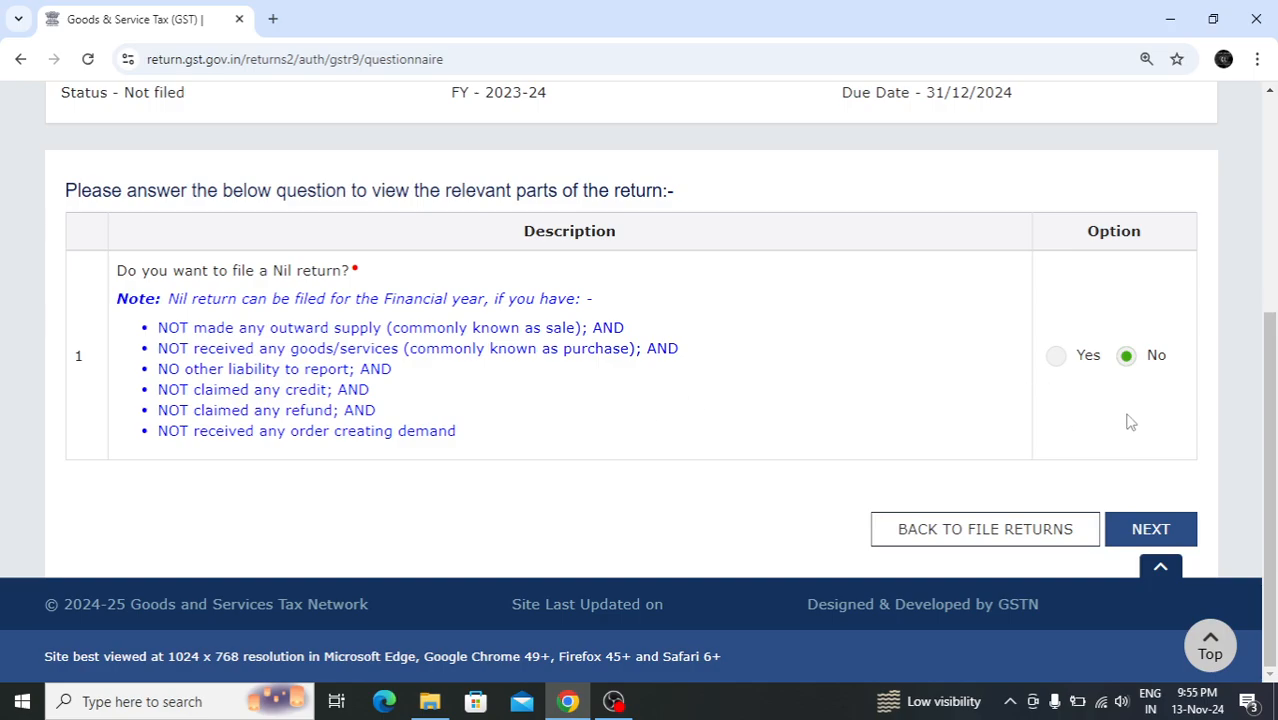
left_click(1150, 525)
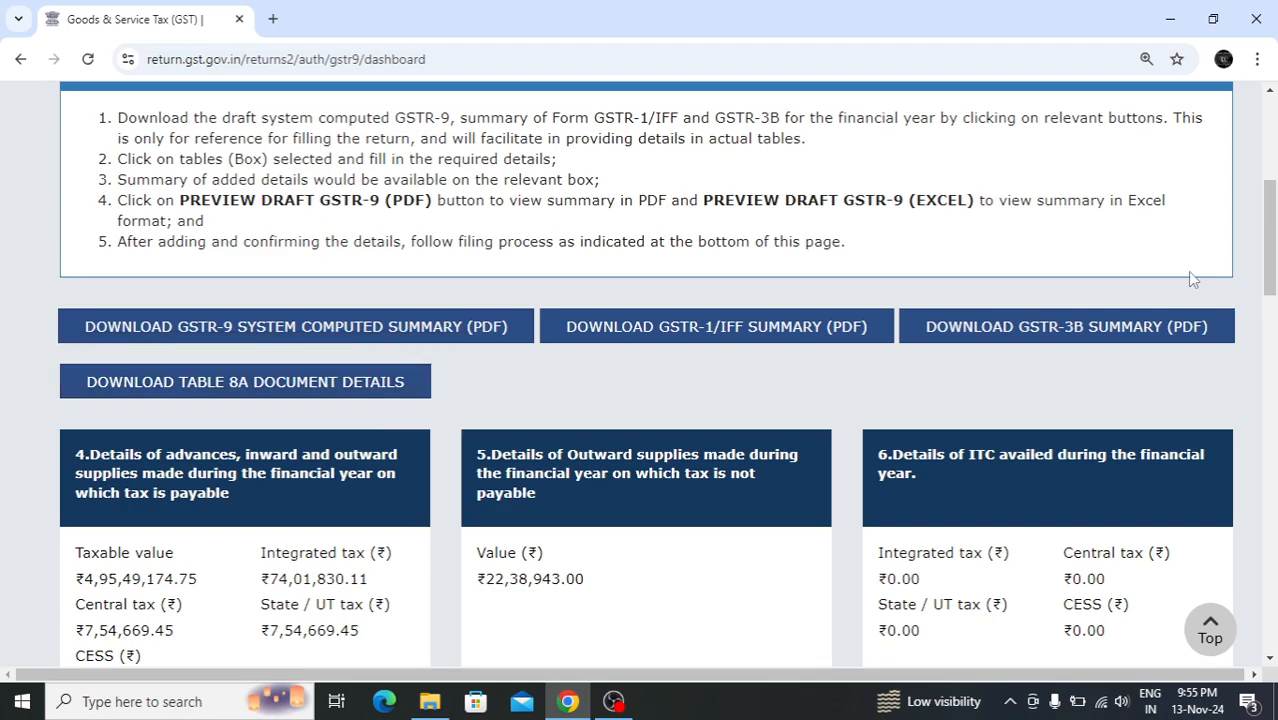
Step: Open table 18, HSN wise summary of Inward Supplies, read its help note and return to the GSTR-9 dashboard
left_click_drag(1274, 255, 1274, 299)
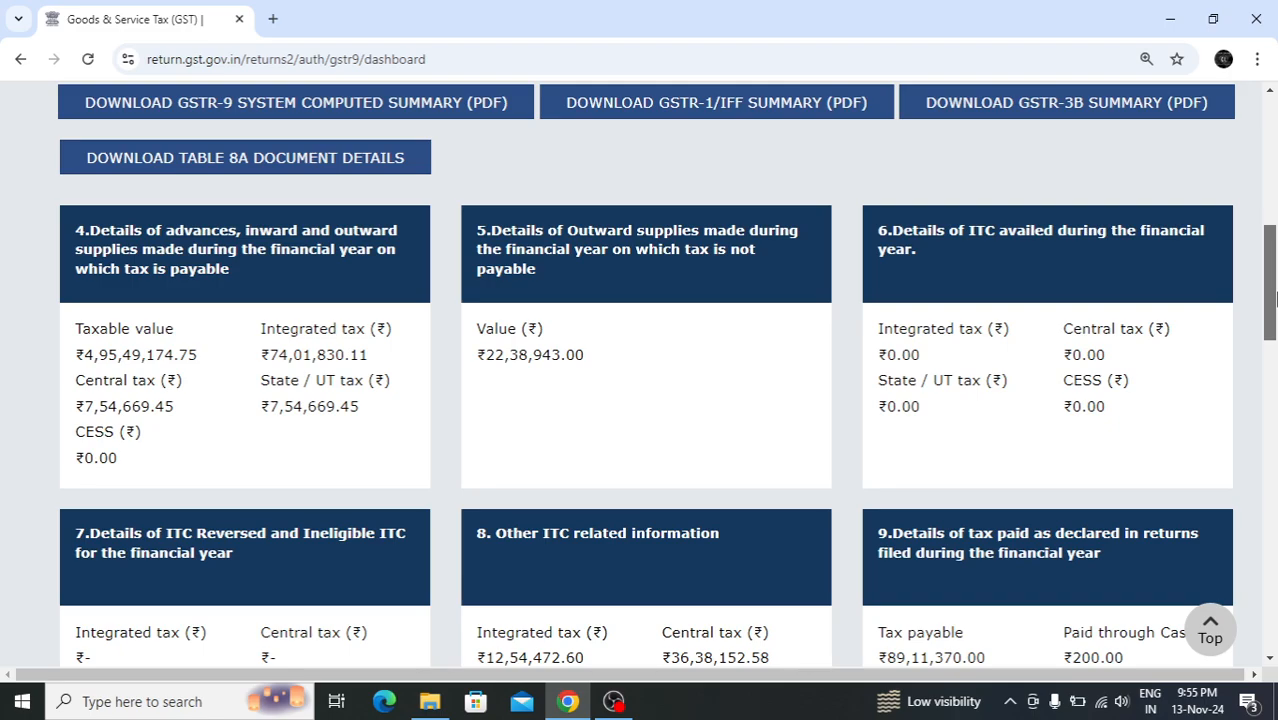
scroll(1274, 297, "up", 1)
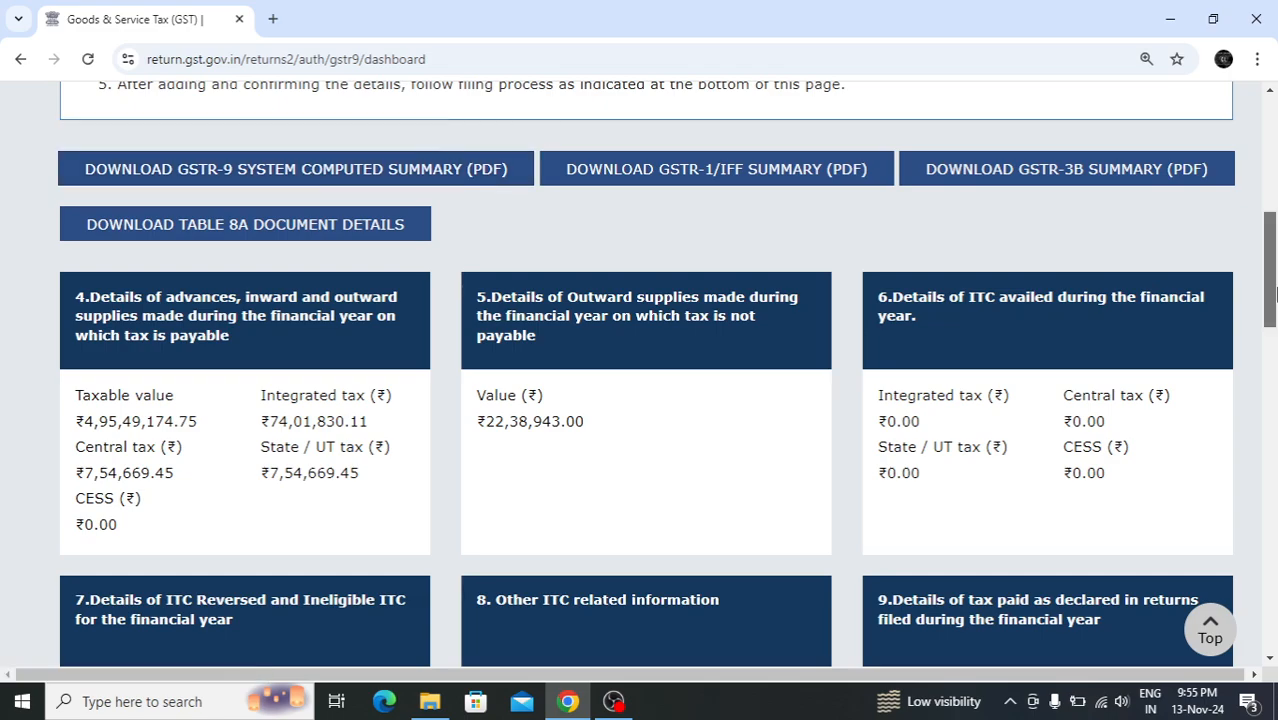
left_click_drag(1274, 290, 1276, 480)
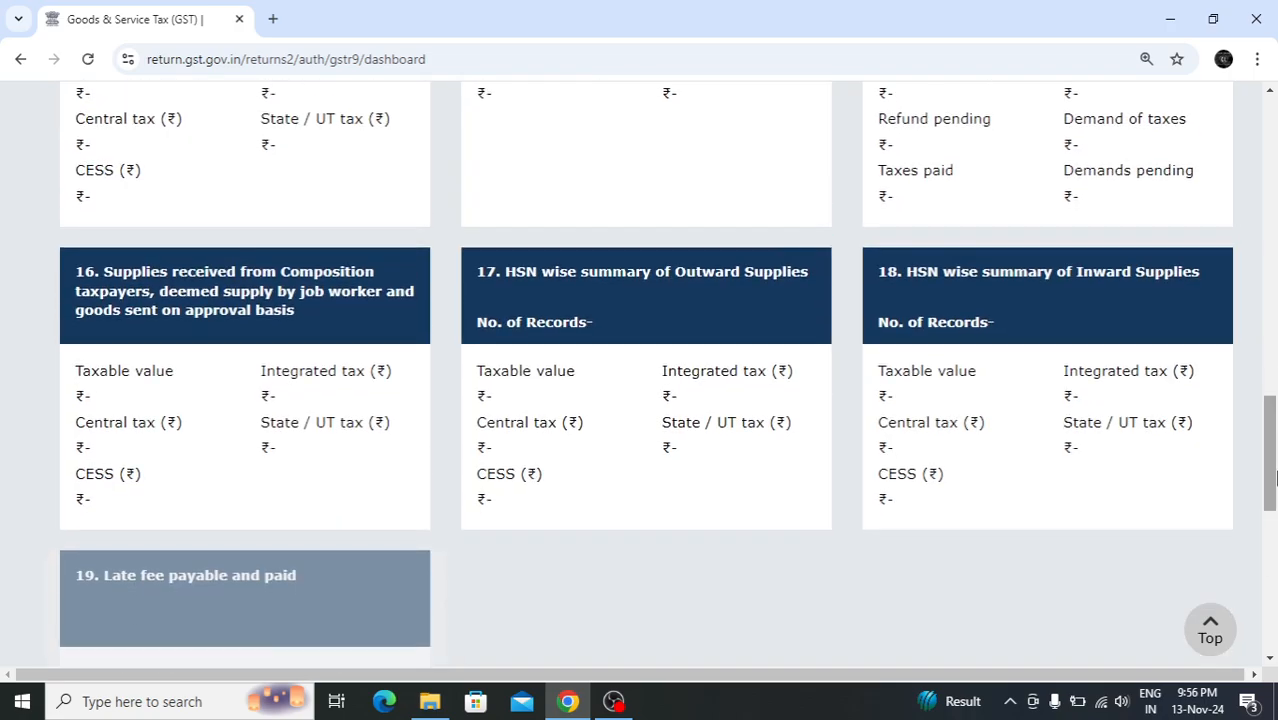
left_click(1052, 330)
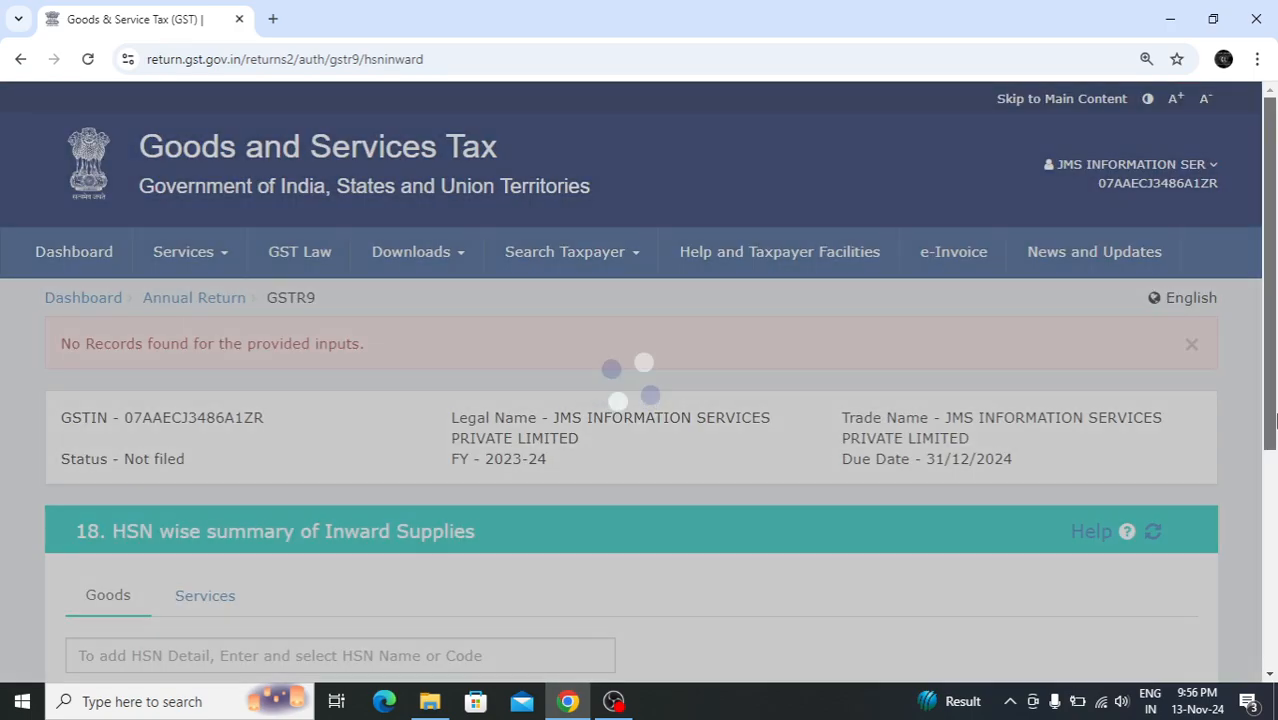
left_click_drag(1274, 420, 1274, 638)
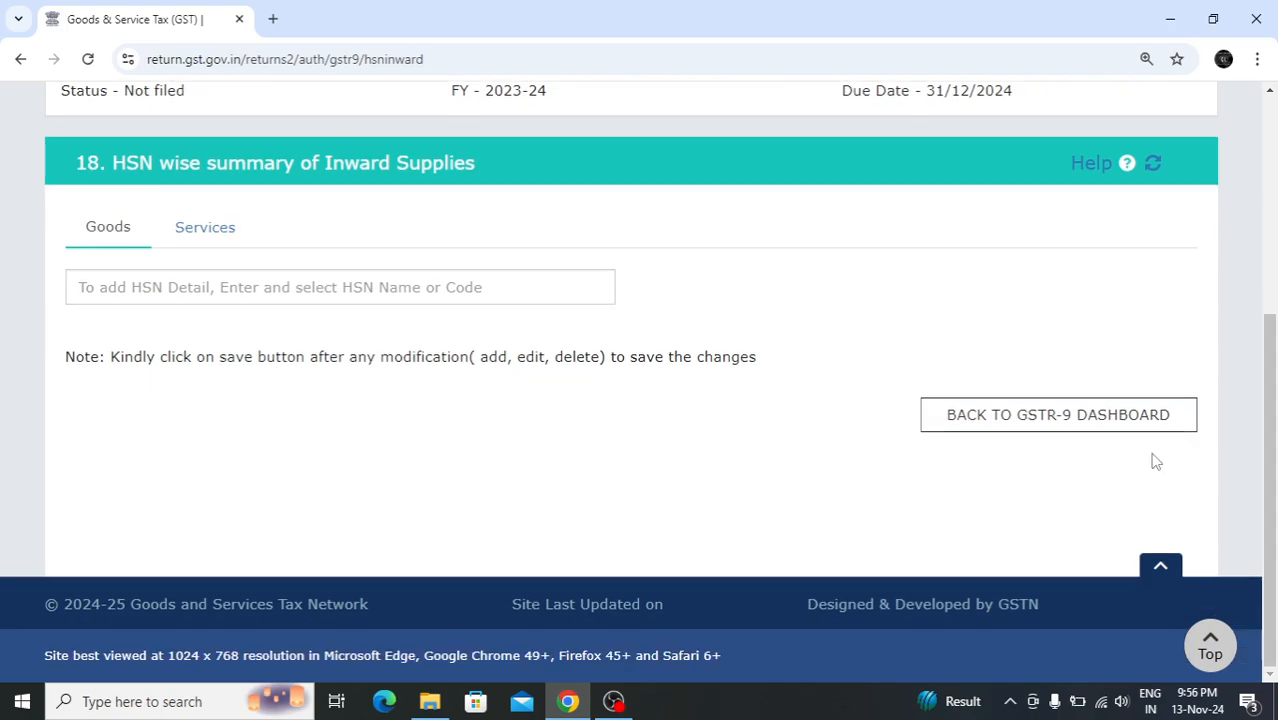
left_click(1090, 165)
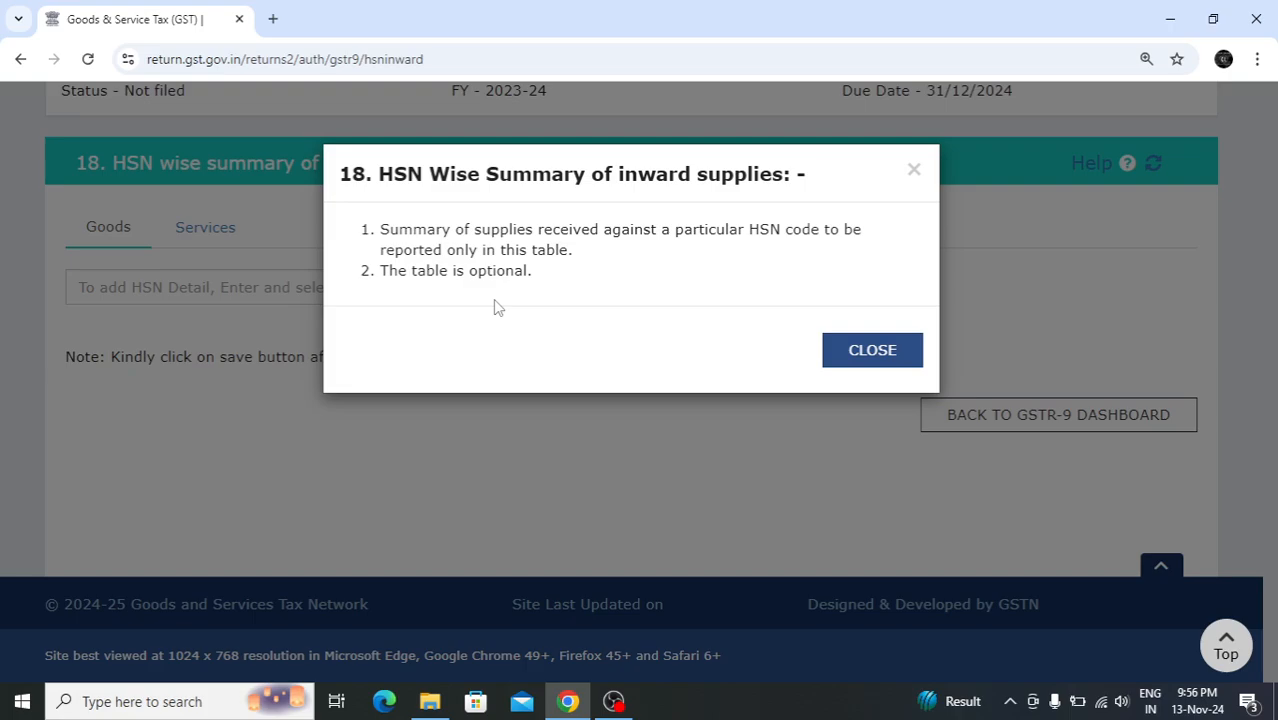
left_click(857, 374)
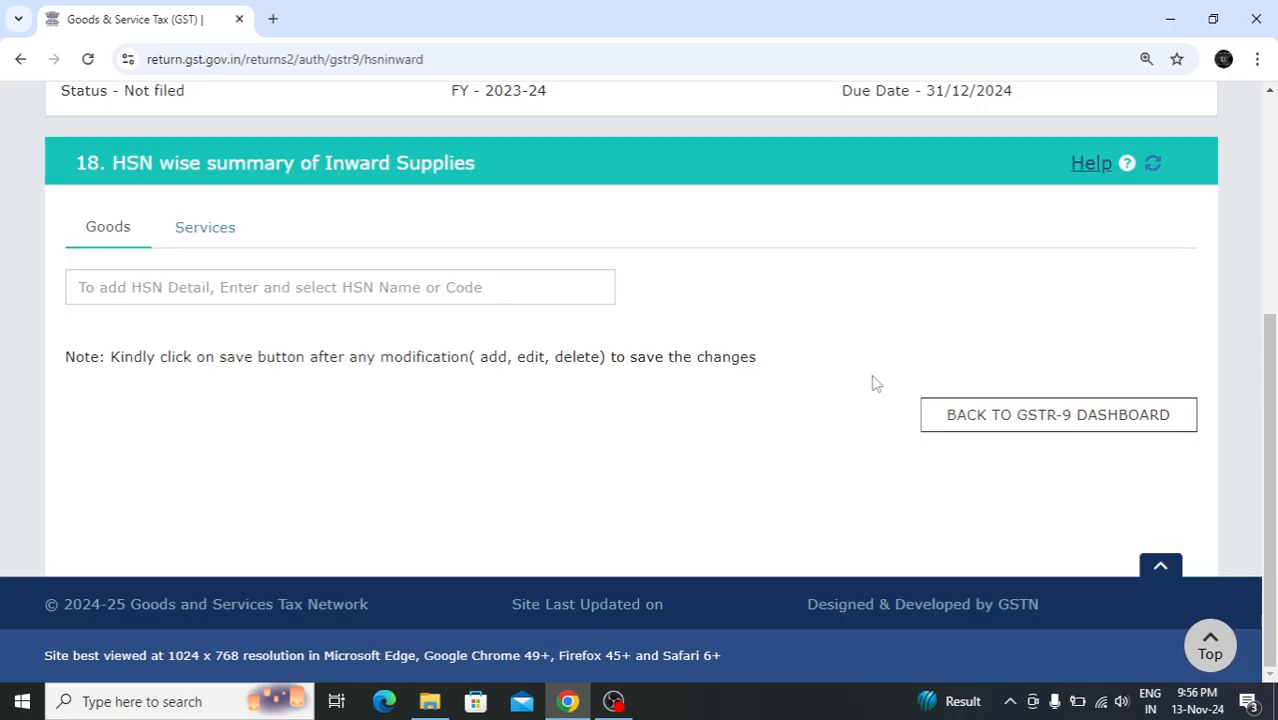
left_click(1000, 412)
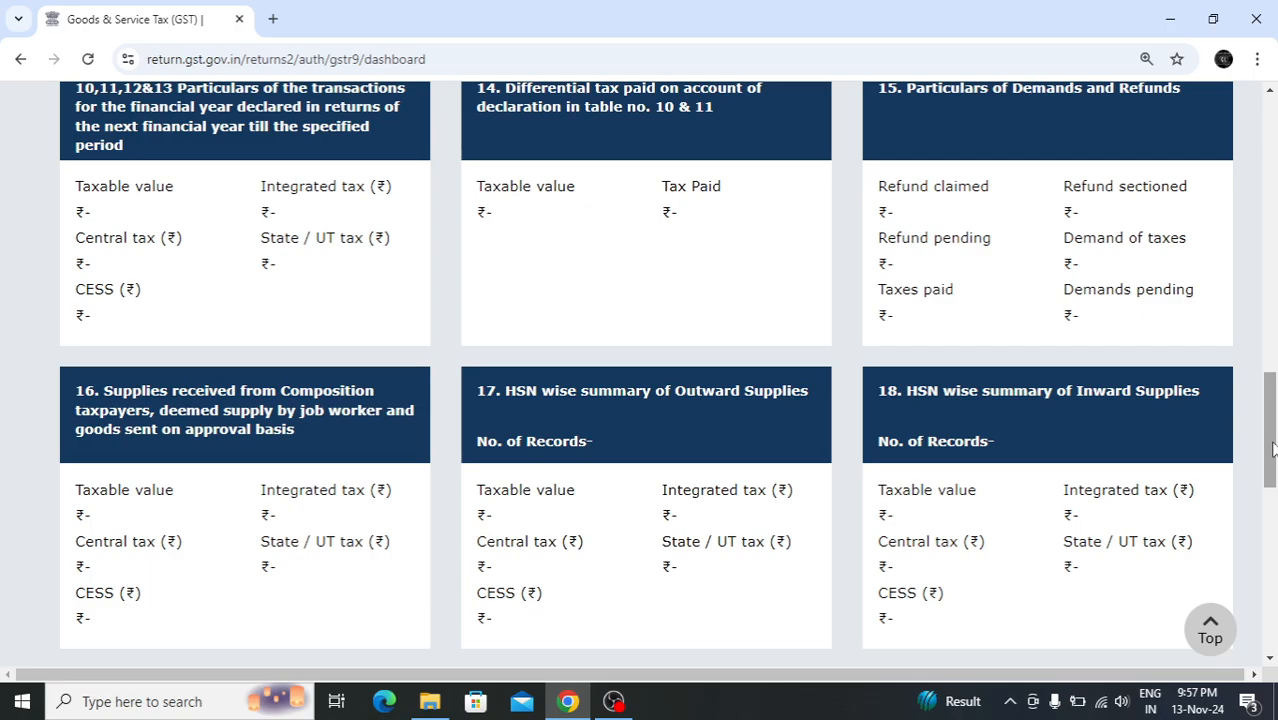
Step: Open table 17, HSN wise summary of Outward Supplies, and read its help note
left_click(668, 440)
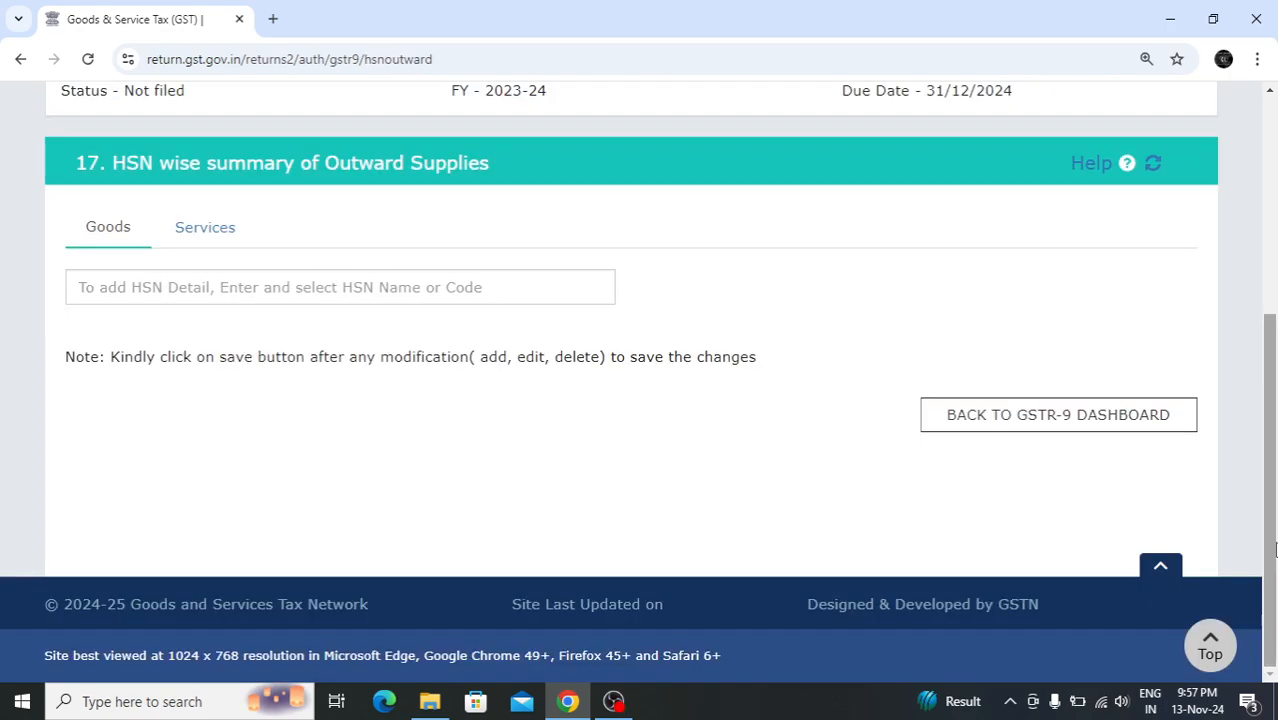
left_click(1076, 164)
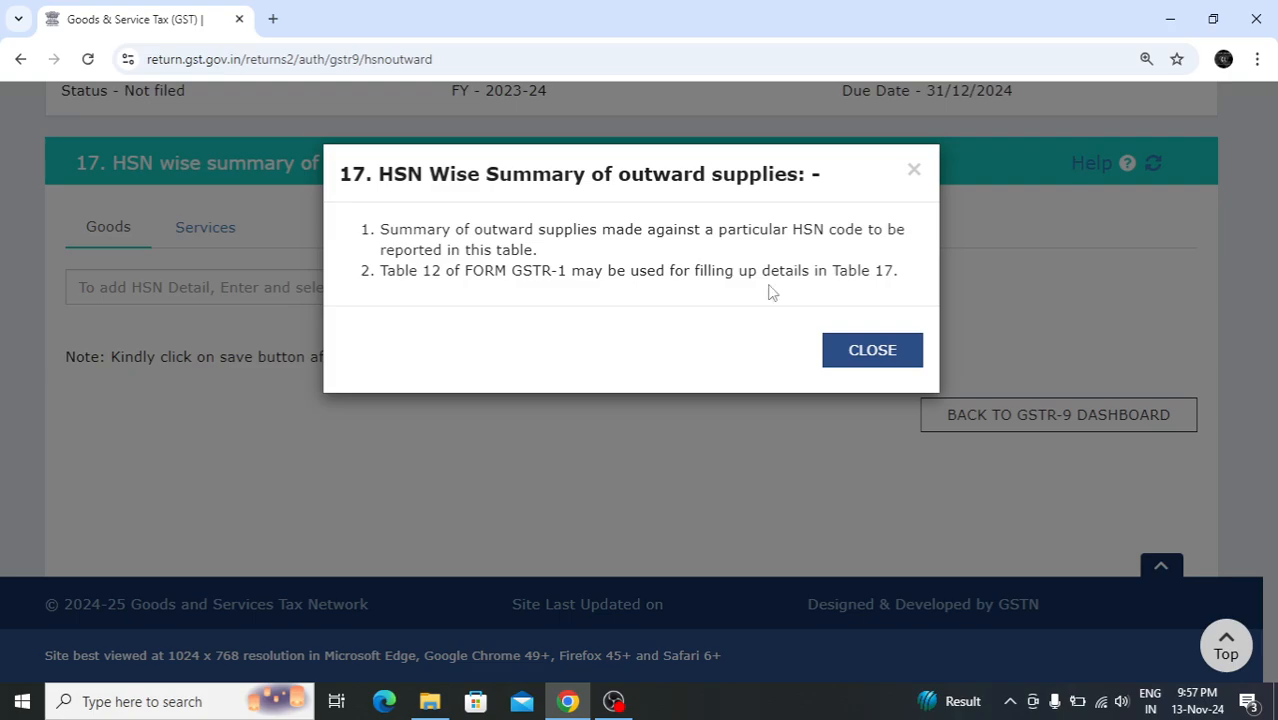
left_click(914, 172)
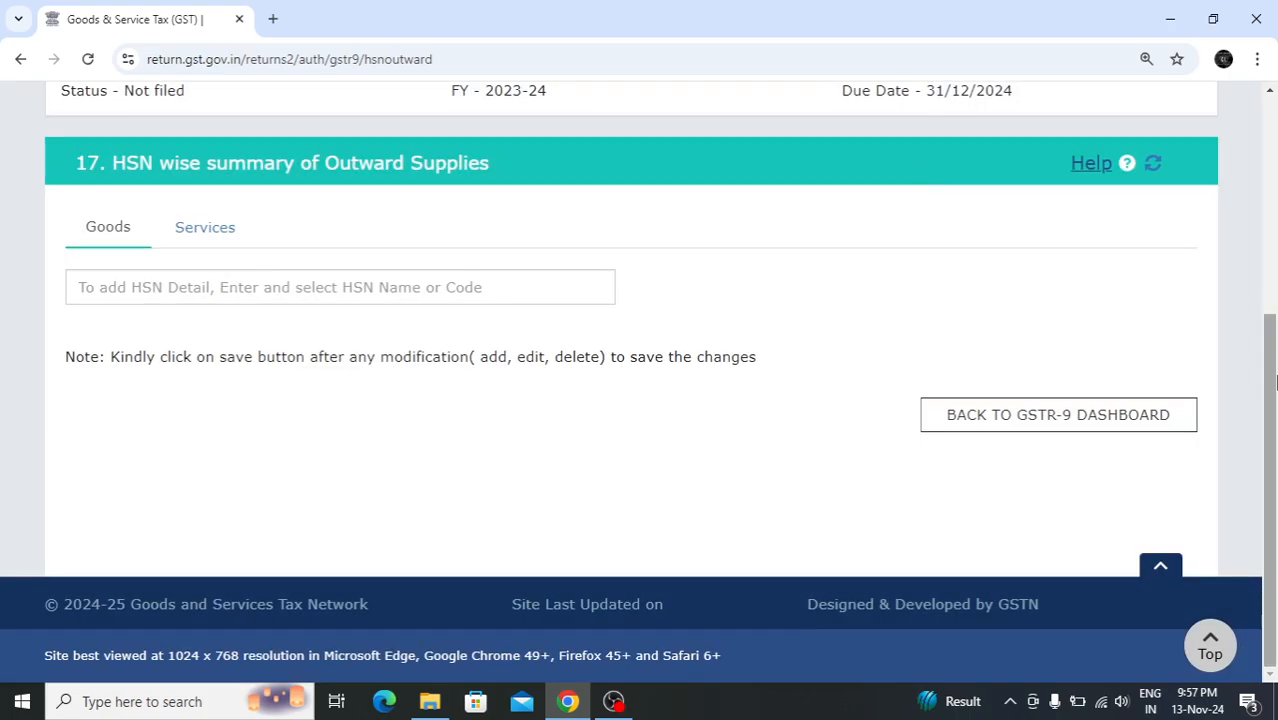
Step: Bring up the goods entry form for HSN code 84011000 in table 17 and examine its UQC, quantity, value and tax fields
left_click(465, 303)
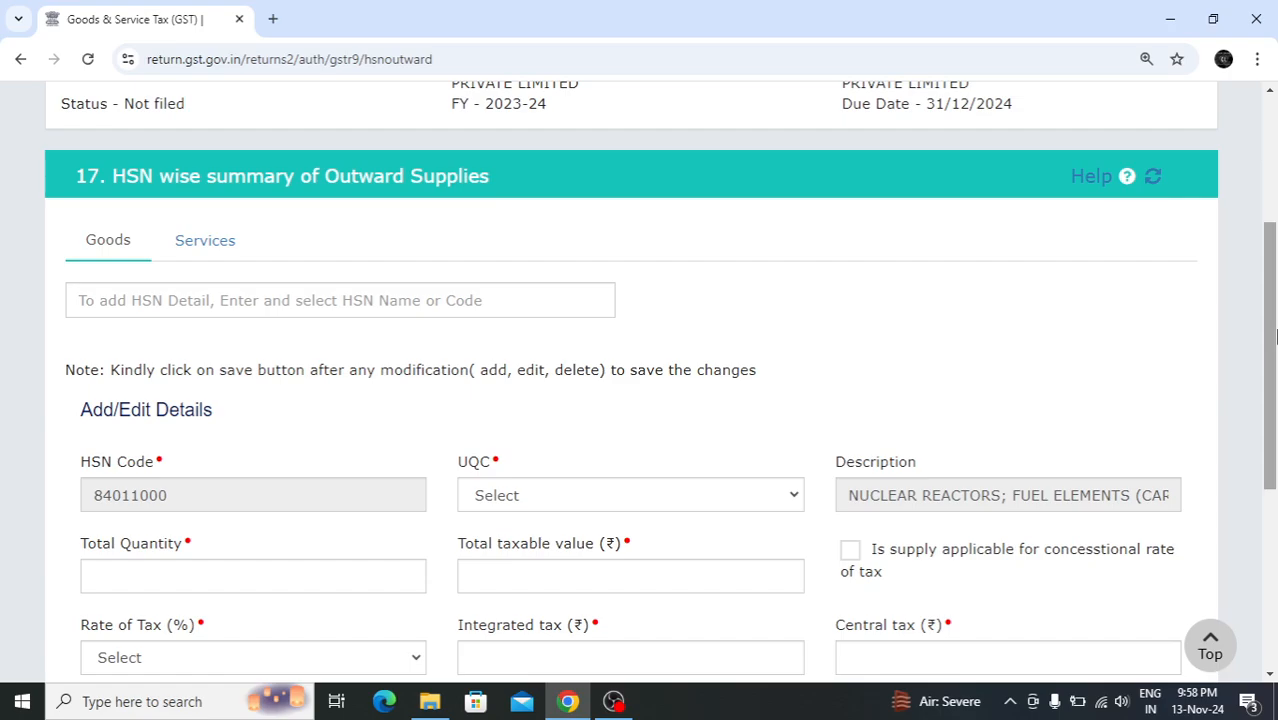
left_click_drag(1270, 356, 1275, 412)
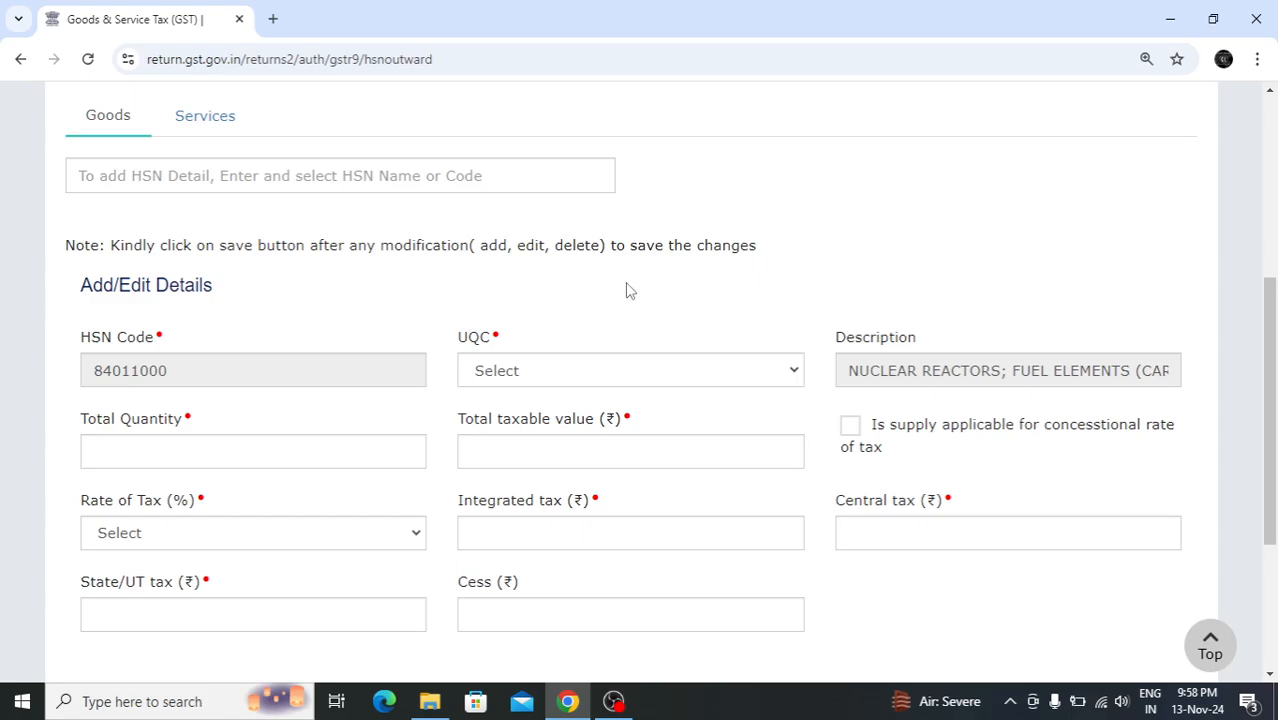
left_click(610, 370)
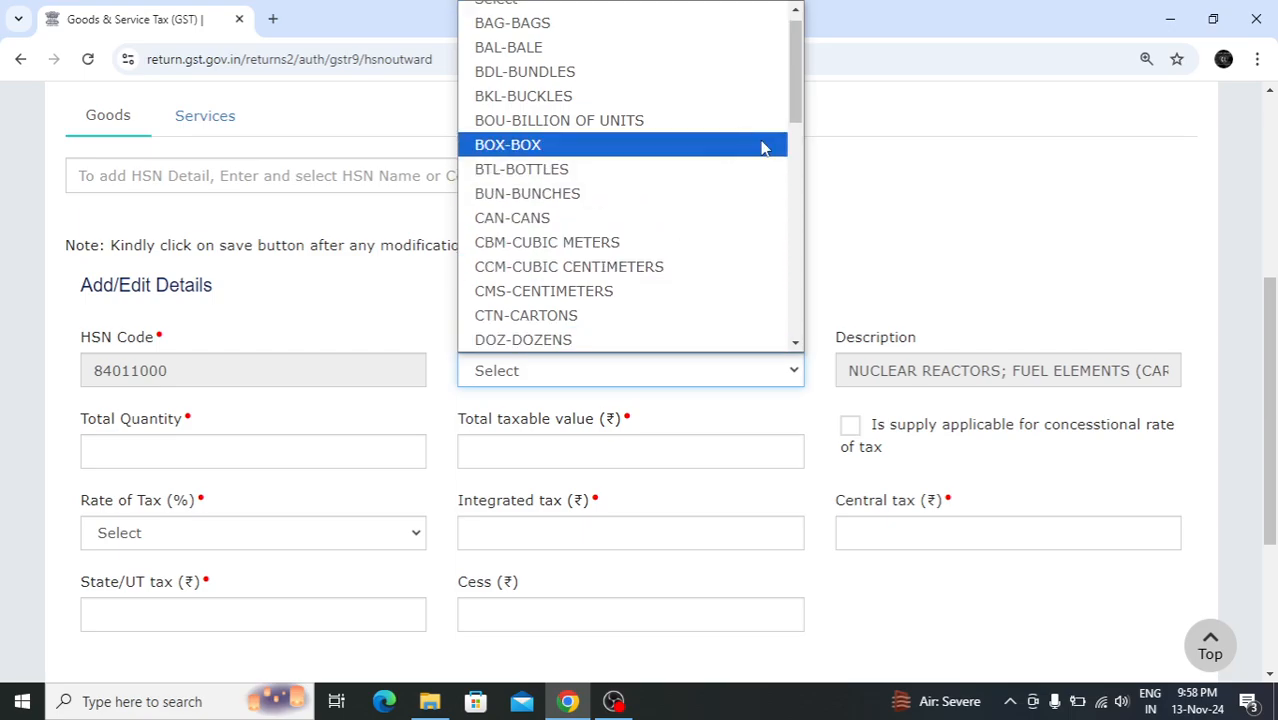
left_click_drag(794, 98, 791, 203)
left_click(901, 231)
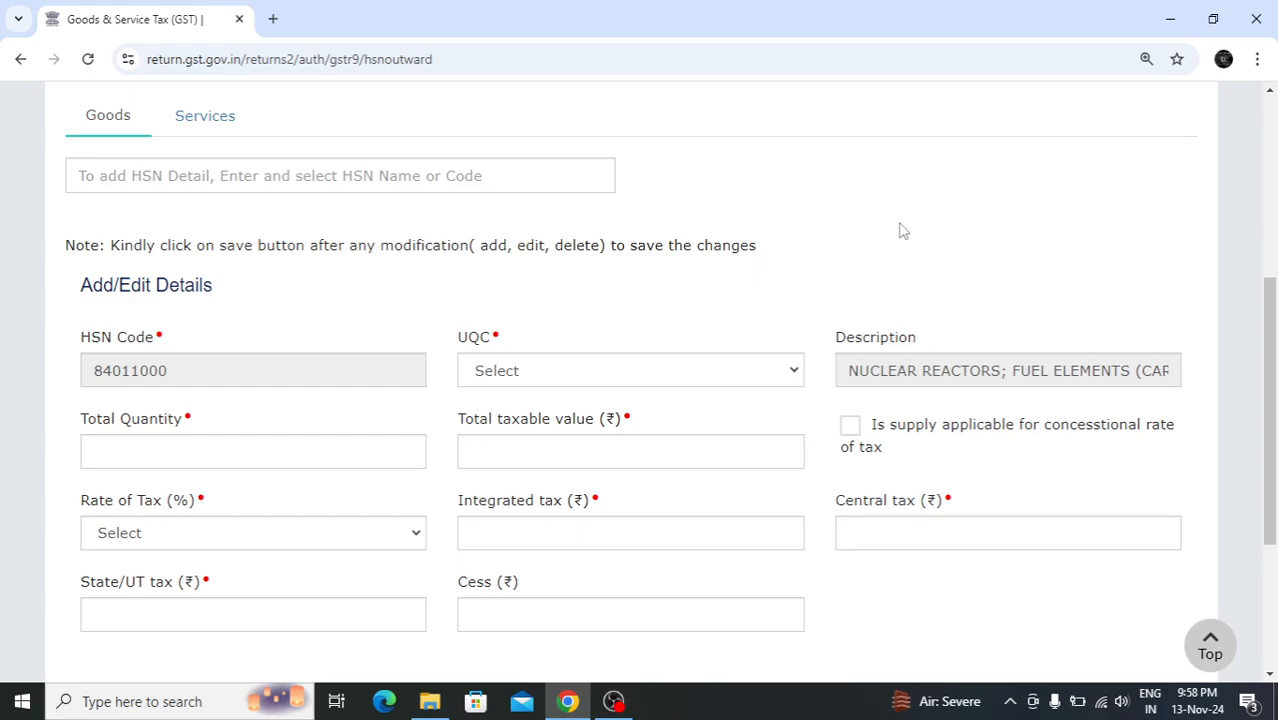
left_click(389, 447)
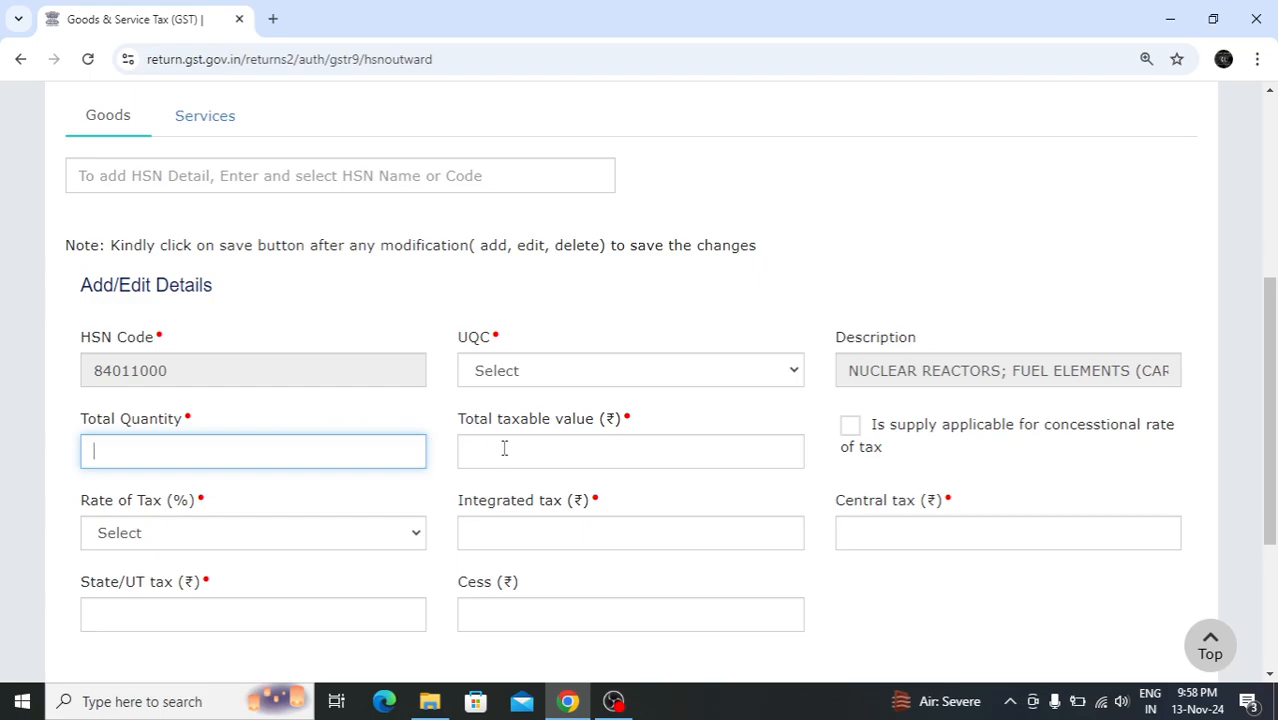
left_click_drag(1272, 387, 1272, 447)
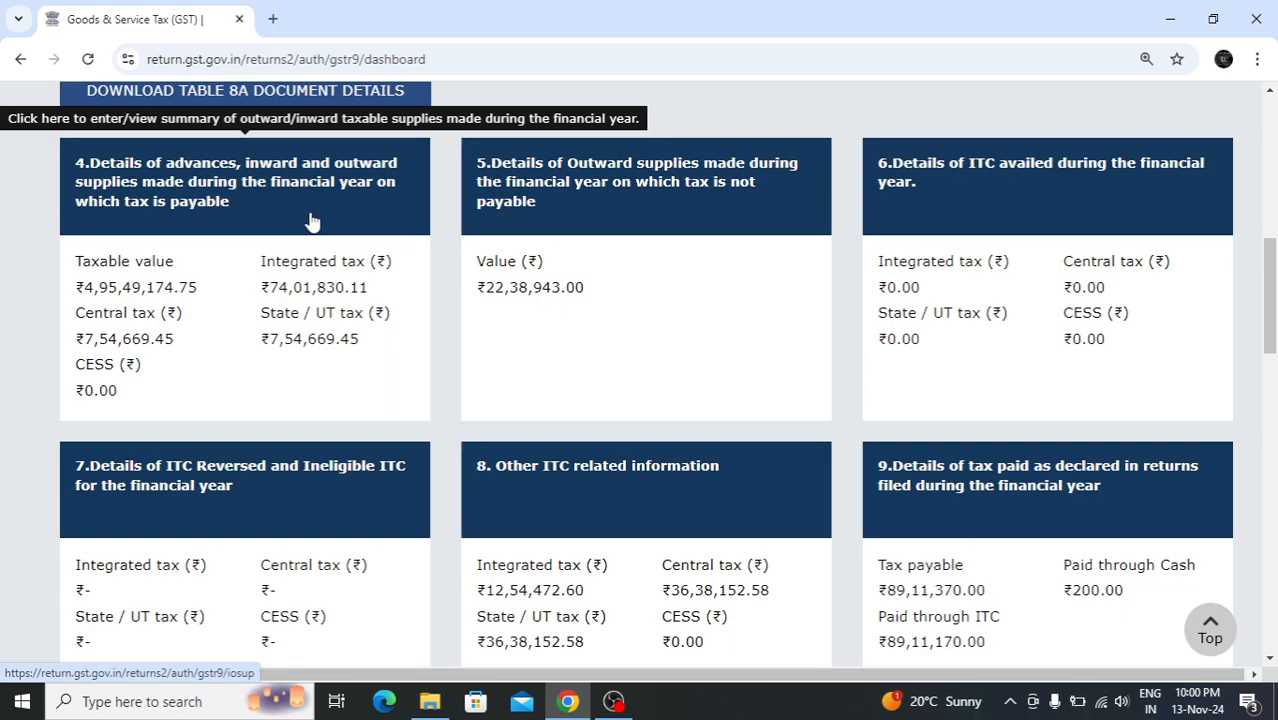
Step: Open table 4 on advances, inward and outward supplies with tax payable, and examine the amounts in rows A to N
left_click(231, 337)
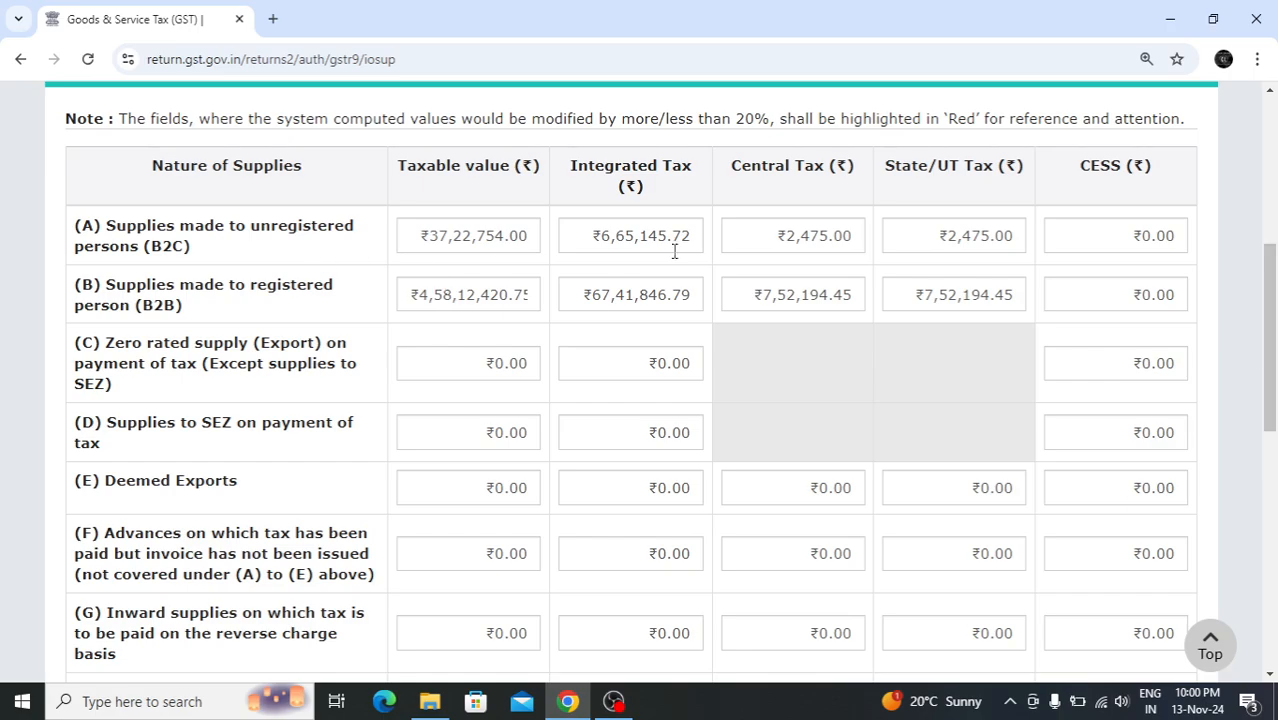
mouse_move(687, 253)
mouse_move(529, 238)
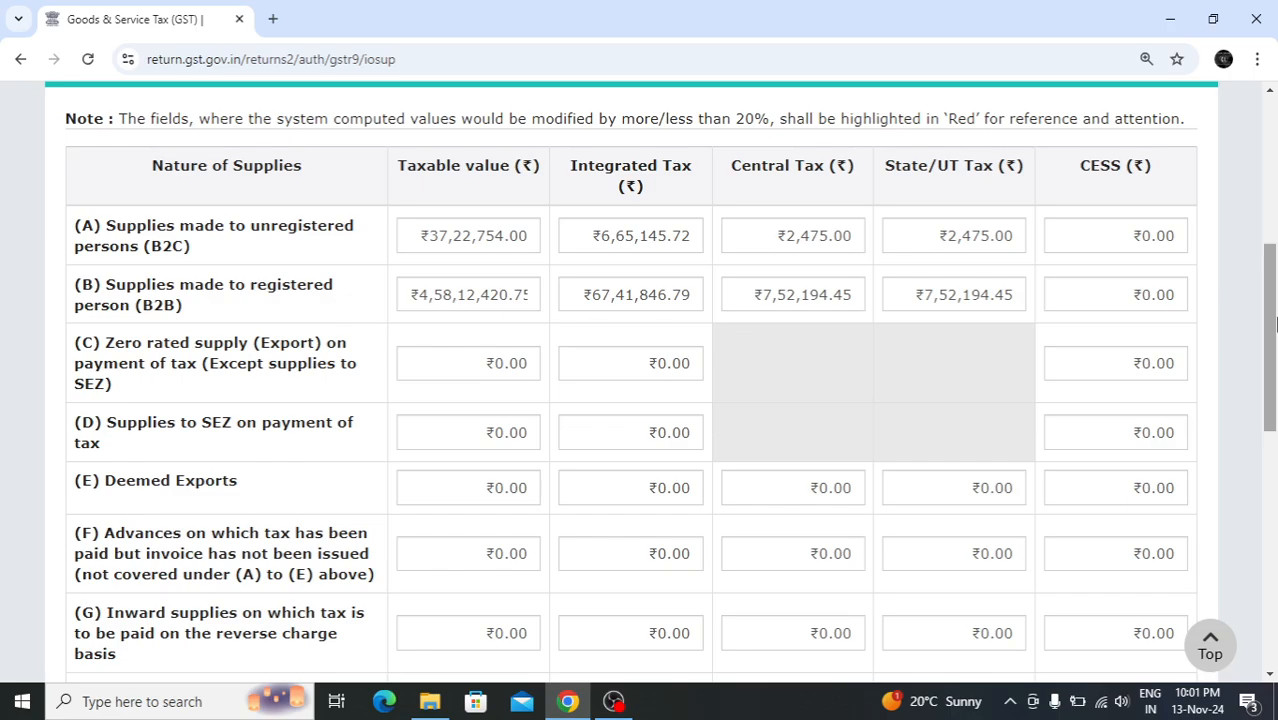
left_click_drag(1275, 322, 1275, 362)
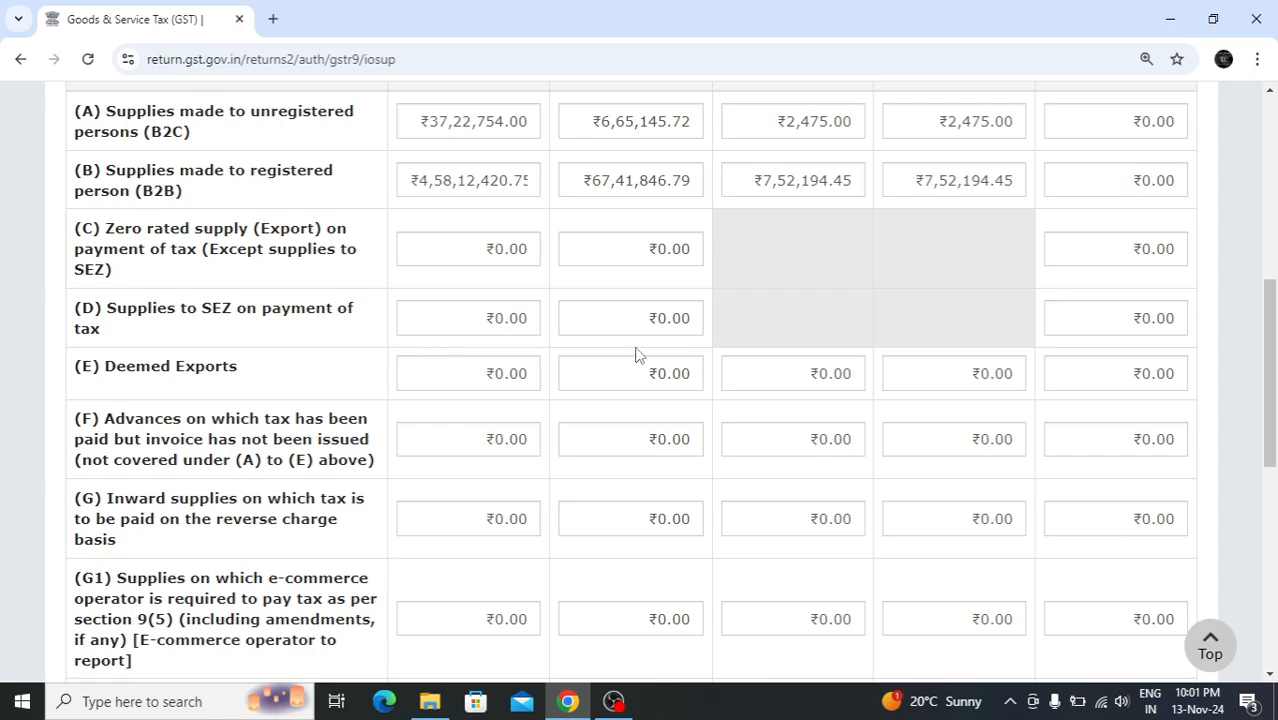
left_click_drag(1275, 388, 1275, 416)
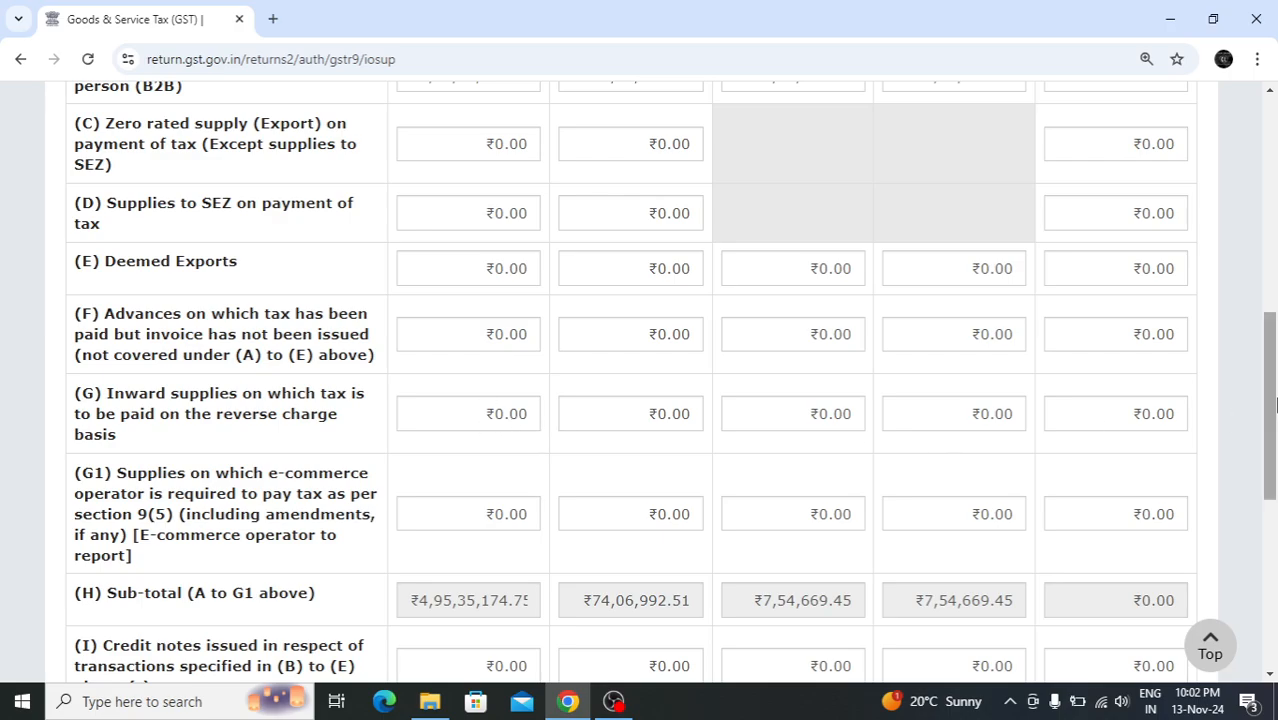
left_click_drag(1275, 404, 1275, 430)
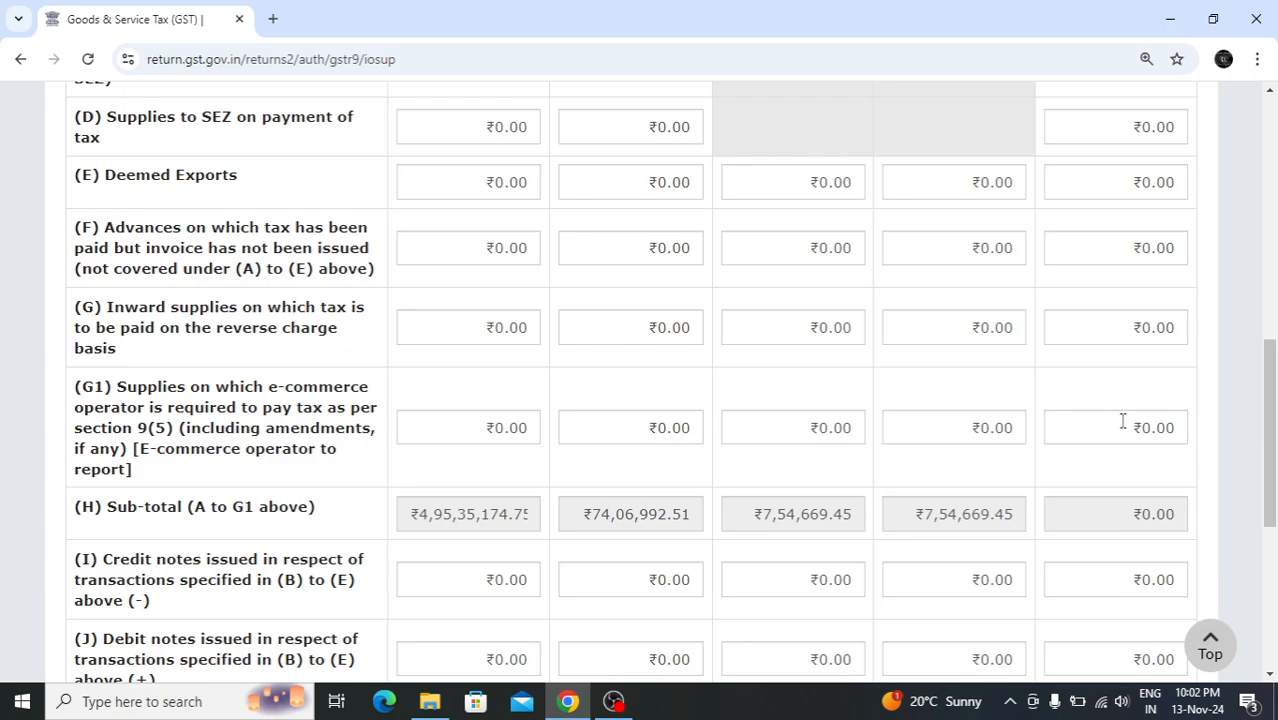
left_click_drag(1275, 445, 1275, 465)
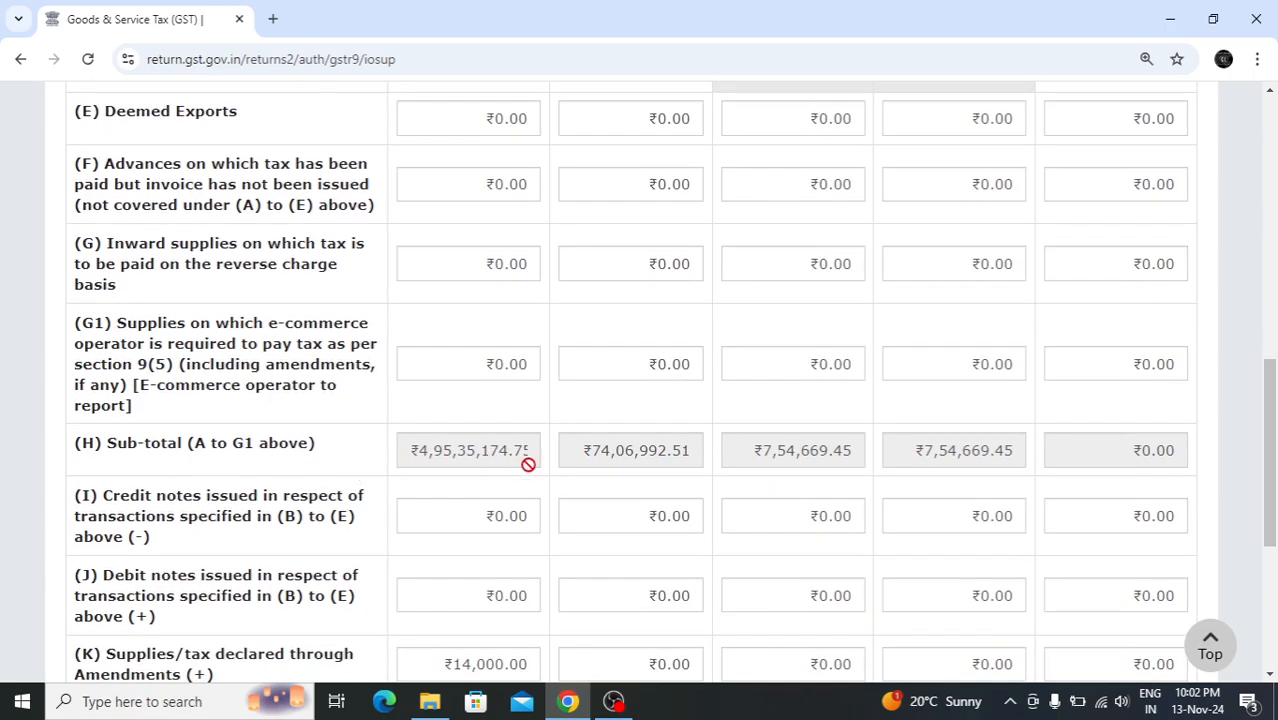
scroll(1255, 436, "down", 1)
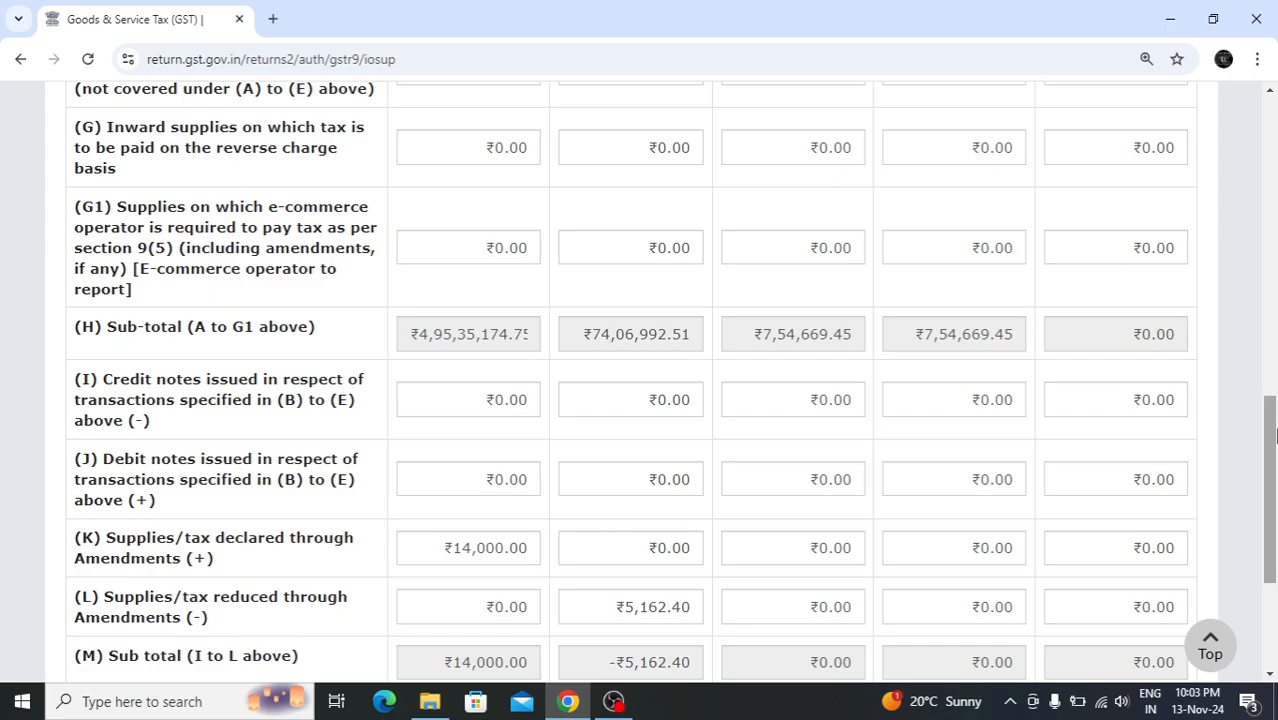
scroll(1274, 435, "down", 2)
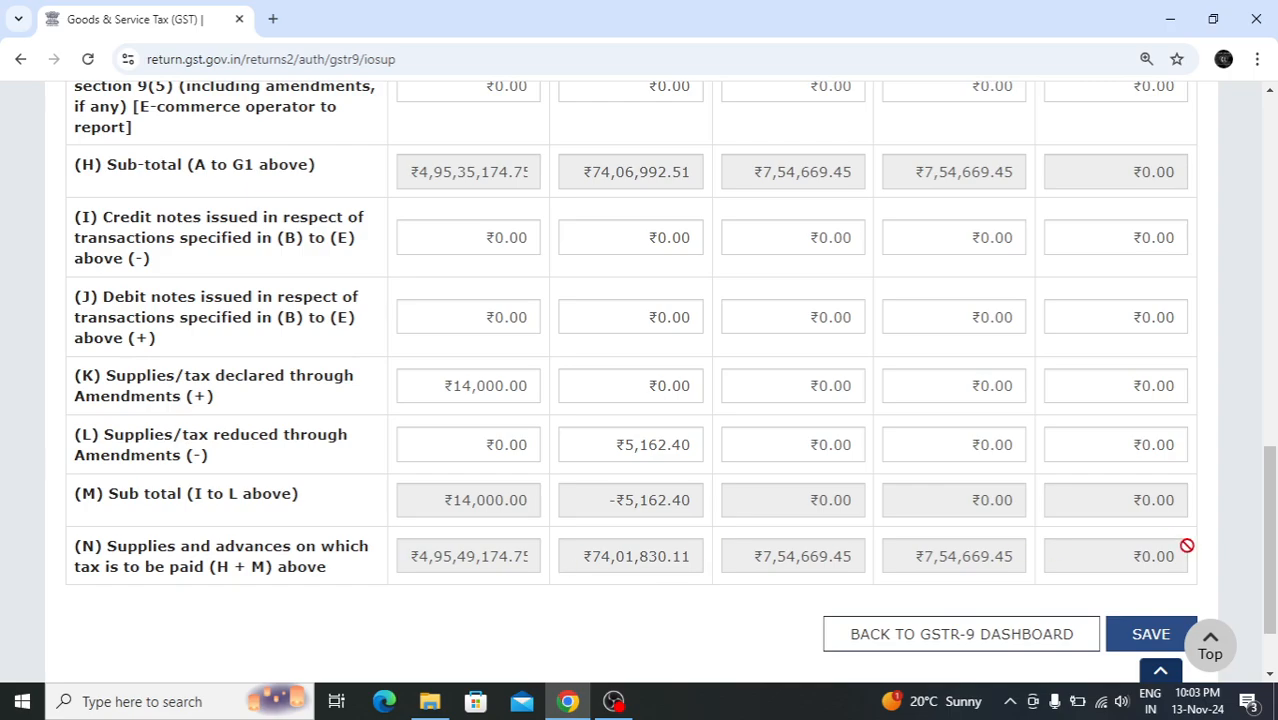
left_click_drag(1274, 548, 1274, 502)
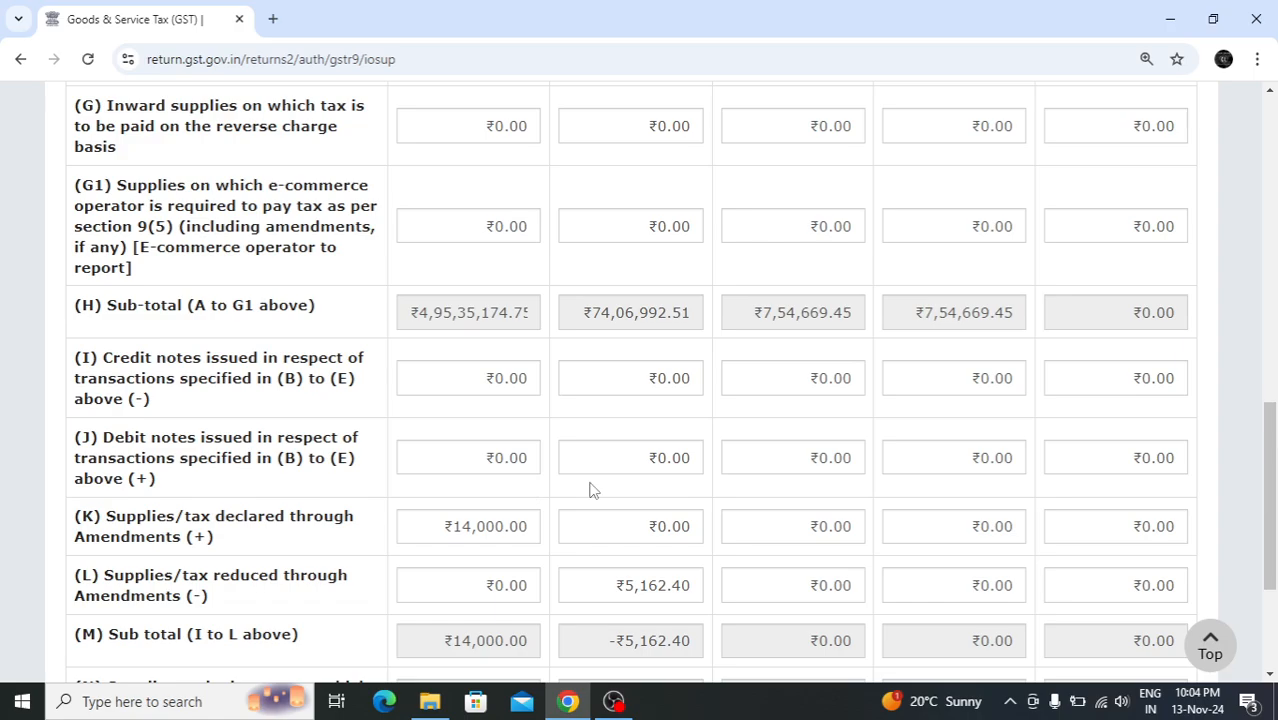
Step: Leave table 4, open table 5 on outward supplies with no tax payable, examine rows A to N and return to the GSTR-9 dashboard
left_click_drag(1273, 458, 1273, 522)
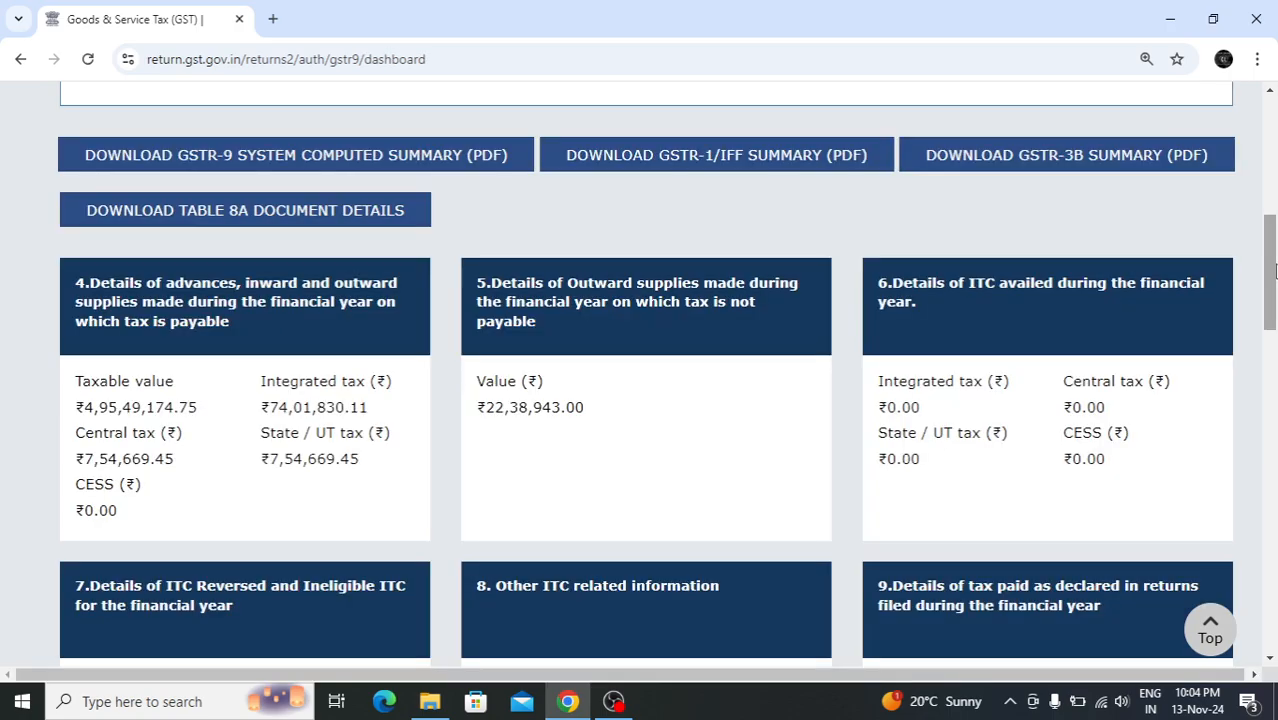
left_click(626, 318)
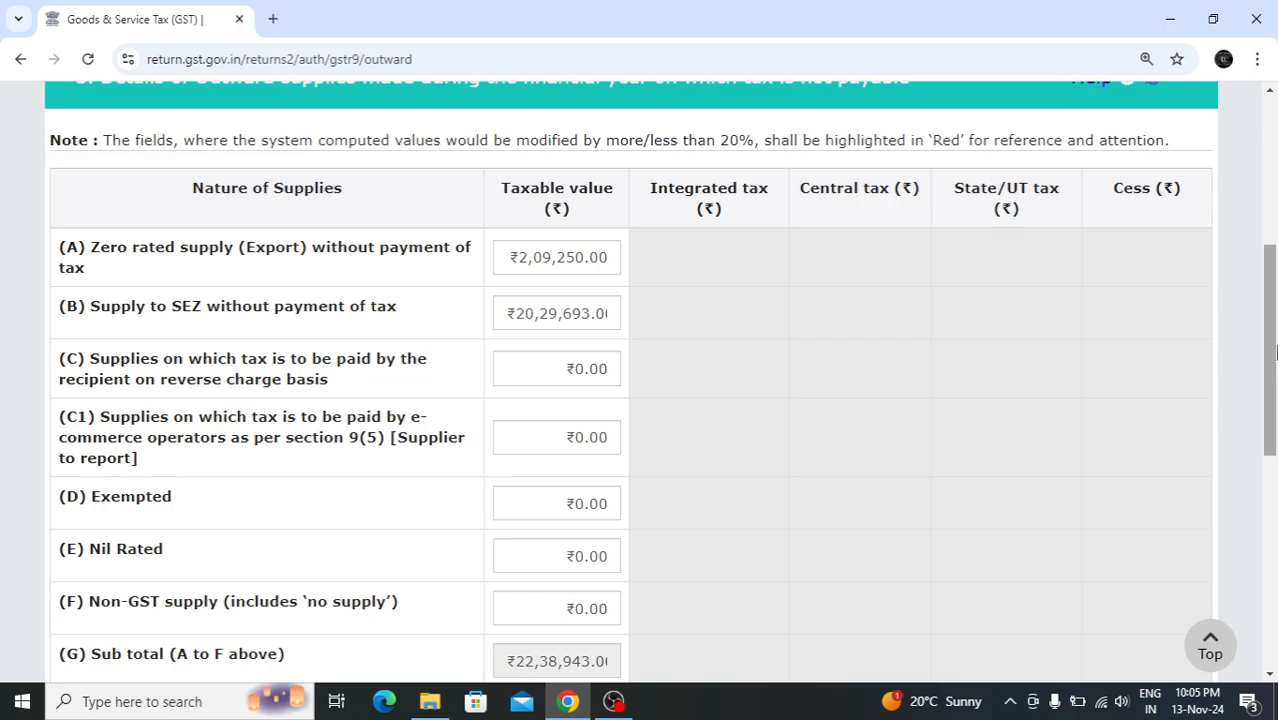
left_click_drag(1275, 350, 1275, 361)
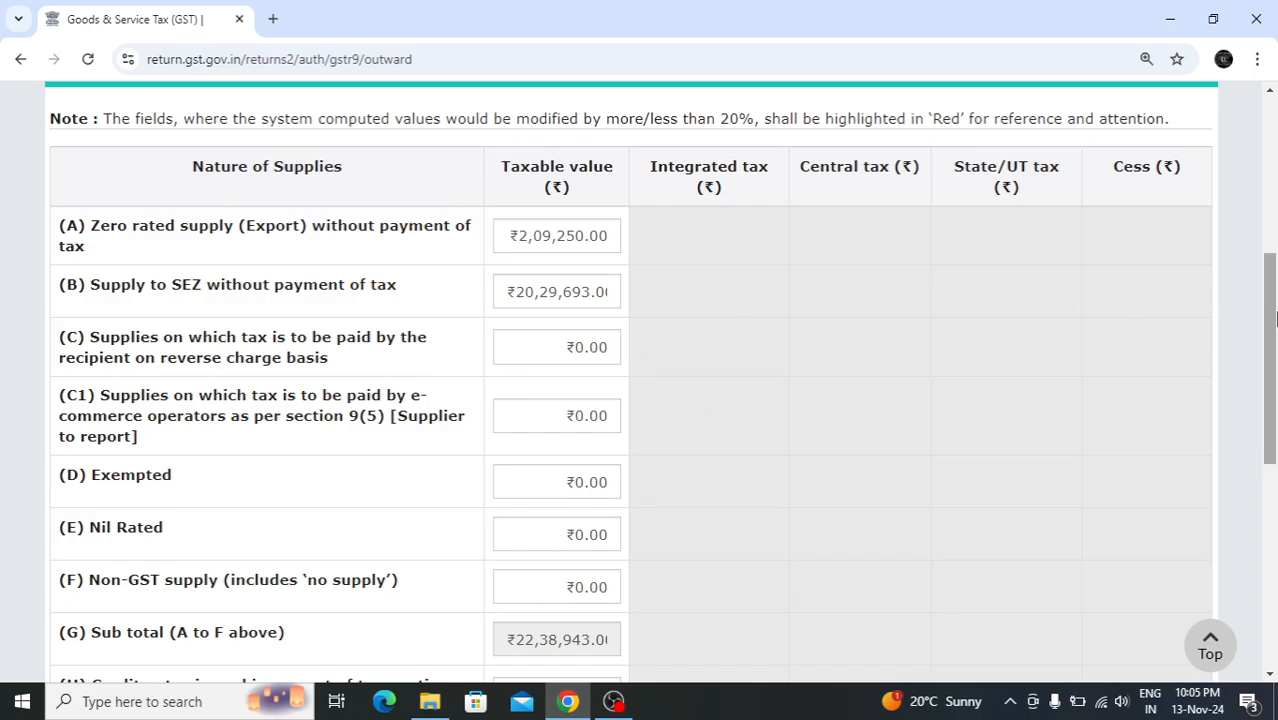
scroll(1066, 300, "down", 1)
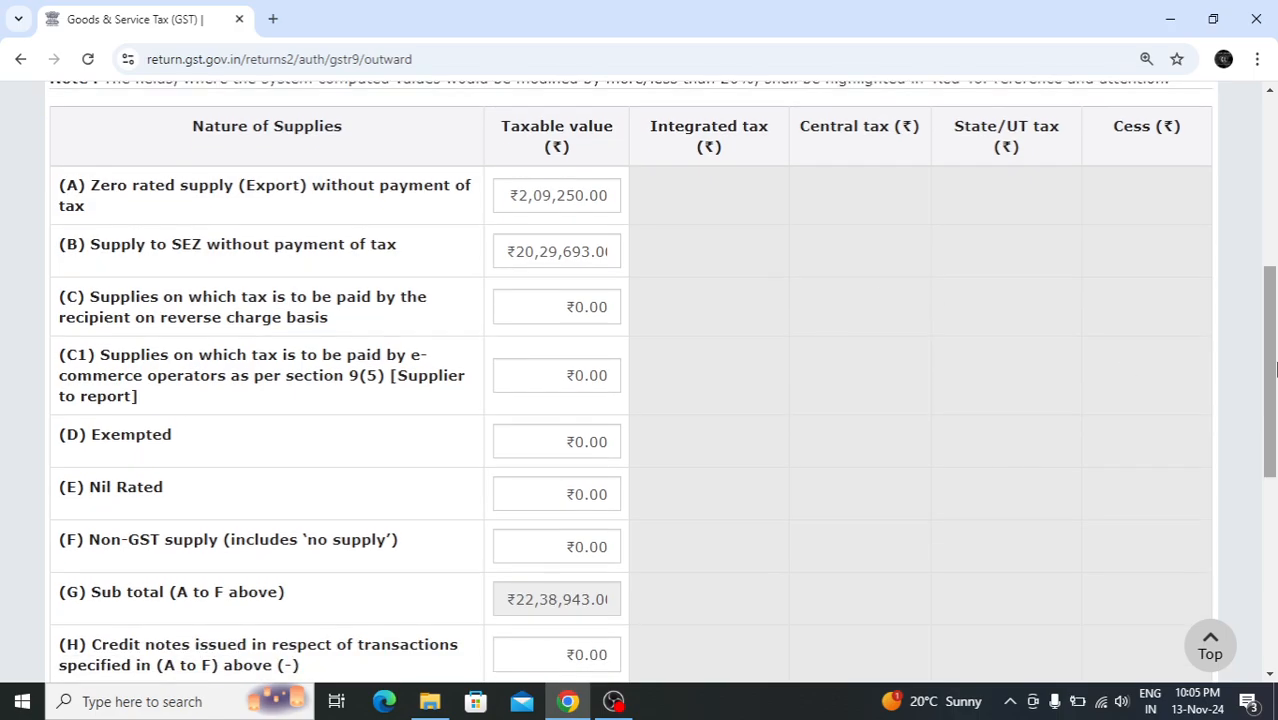
scroll(1266, 385, "down", 1)
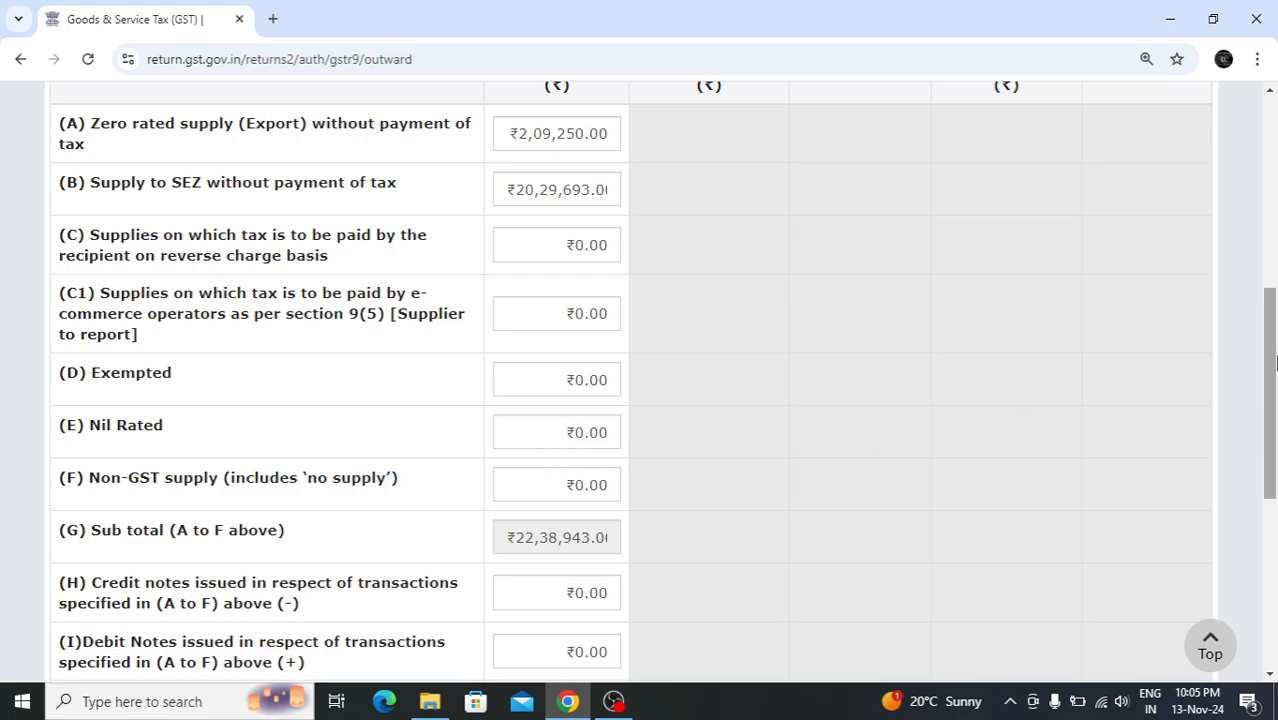
left_click_drag(1275, 366, 1272, 478)
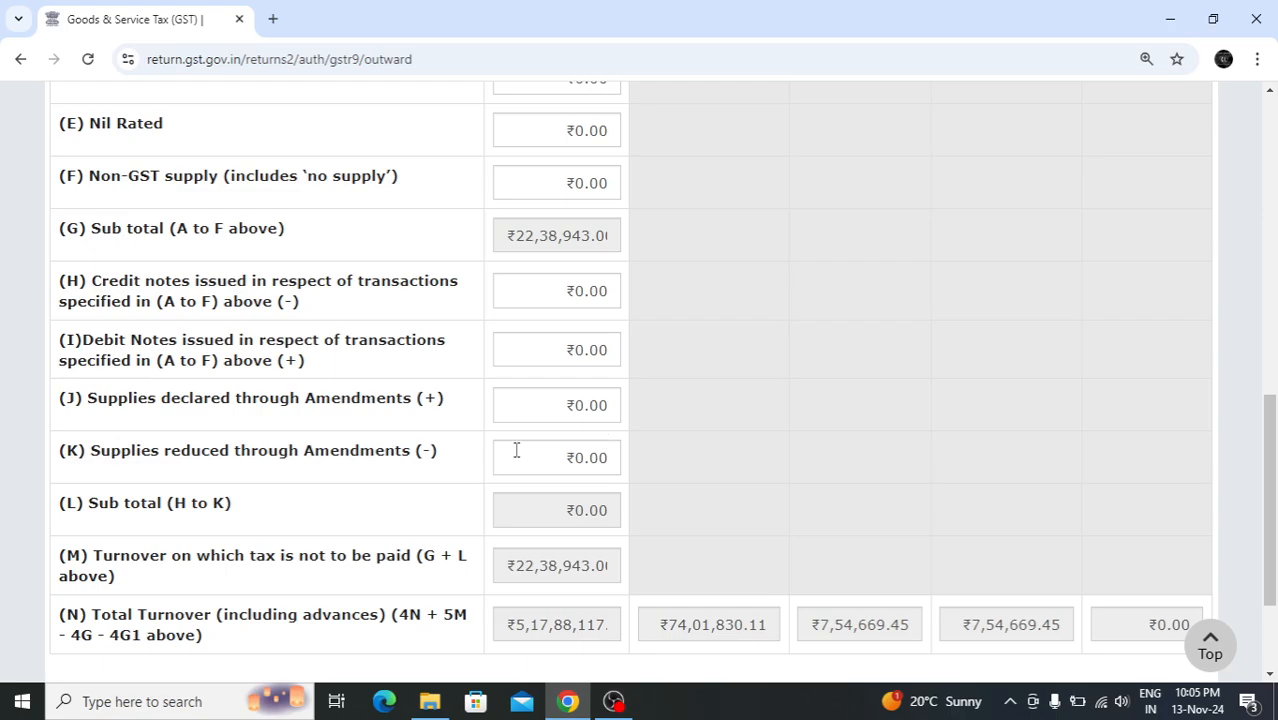
left_click_drag(1274, 510, 1274, 540)
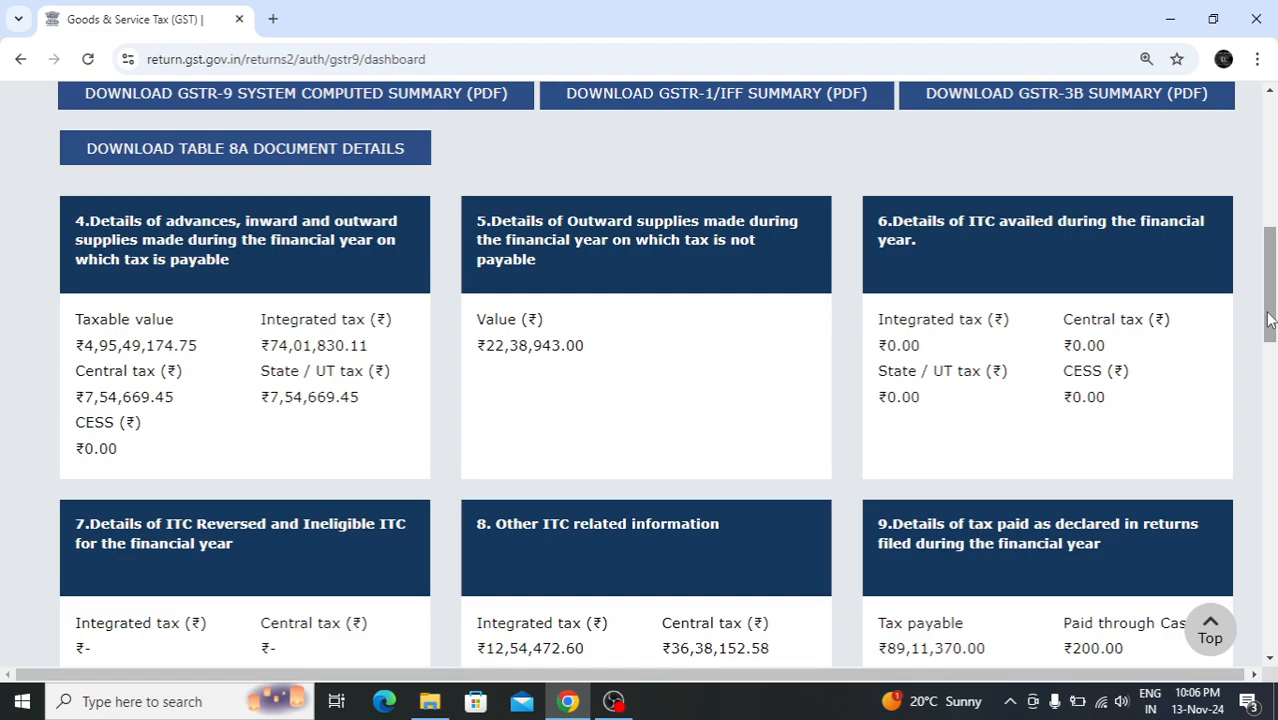
Step: Open table 6 on ITC availed during the financial year, examine its rows from A onwards and return to the GSTR-9 dashboard
left_click(1062, 302)
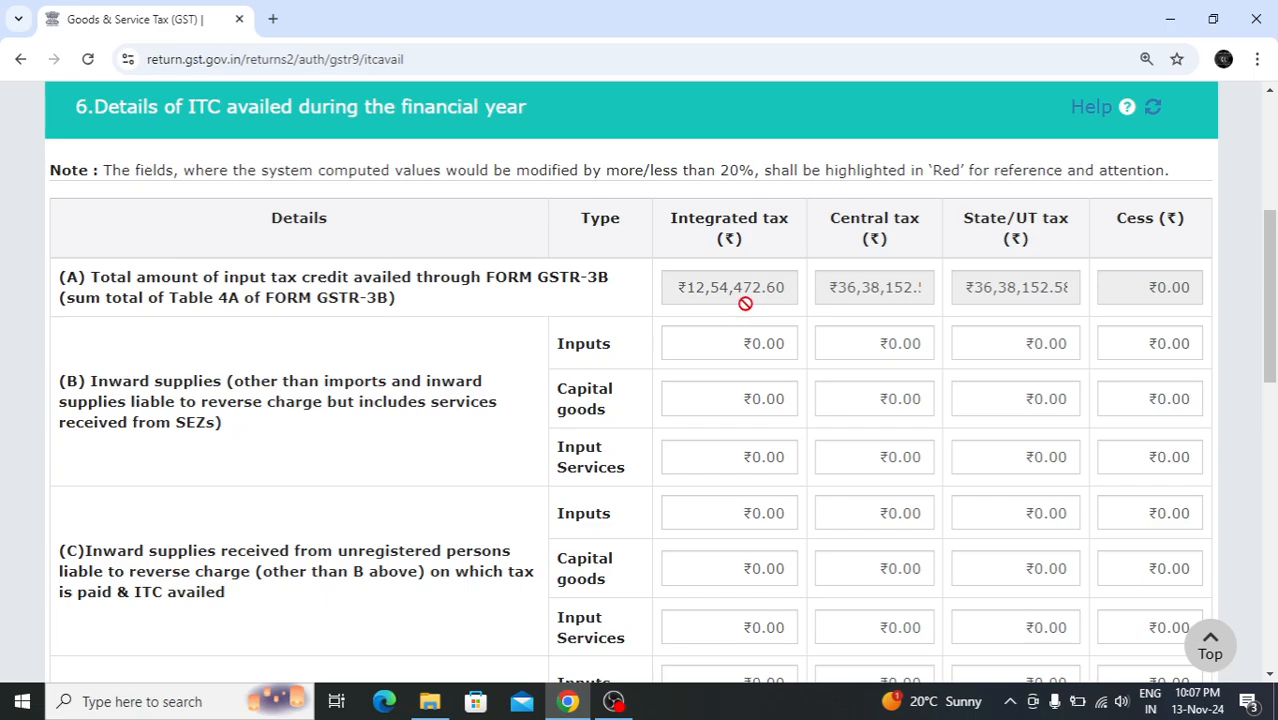
mouse_move(892, 296)
left_click_drag(745, 170, 748, 216)
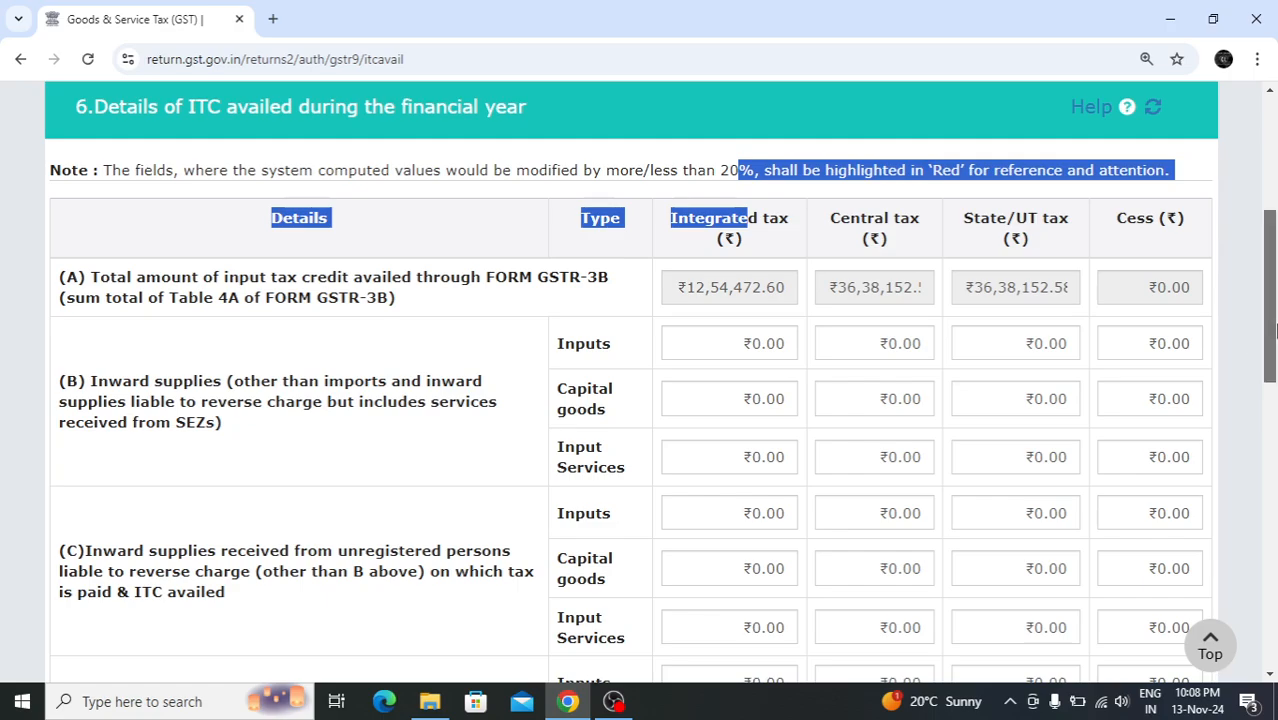
left_click_drag(1274, 330, 1273, 386)
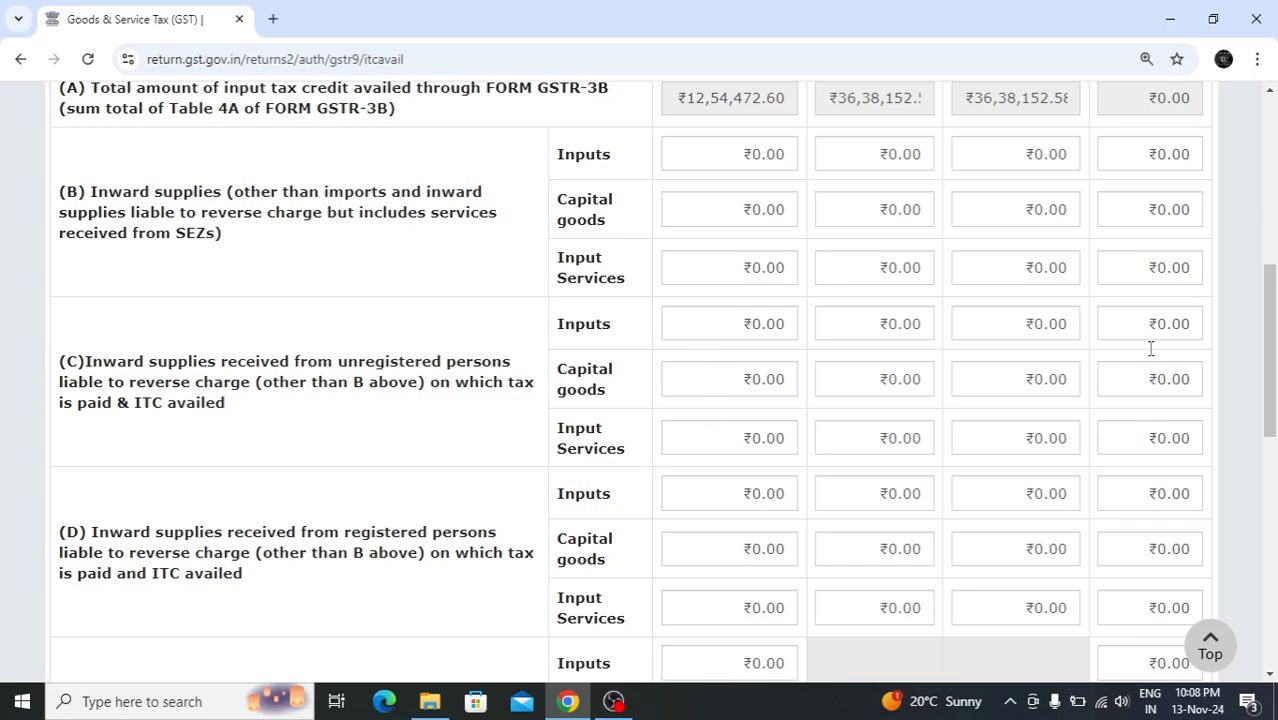
left_click_drag(1270, 311, 1275, 331)
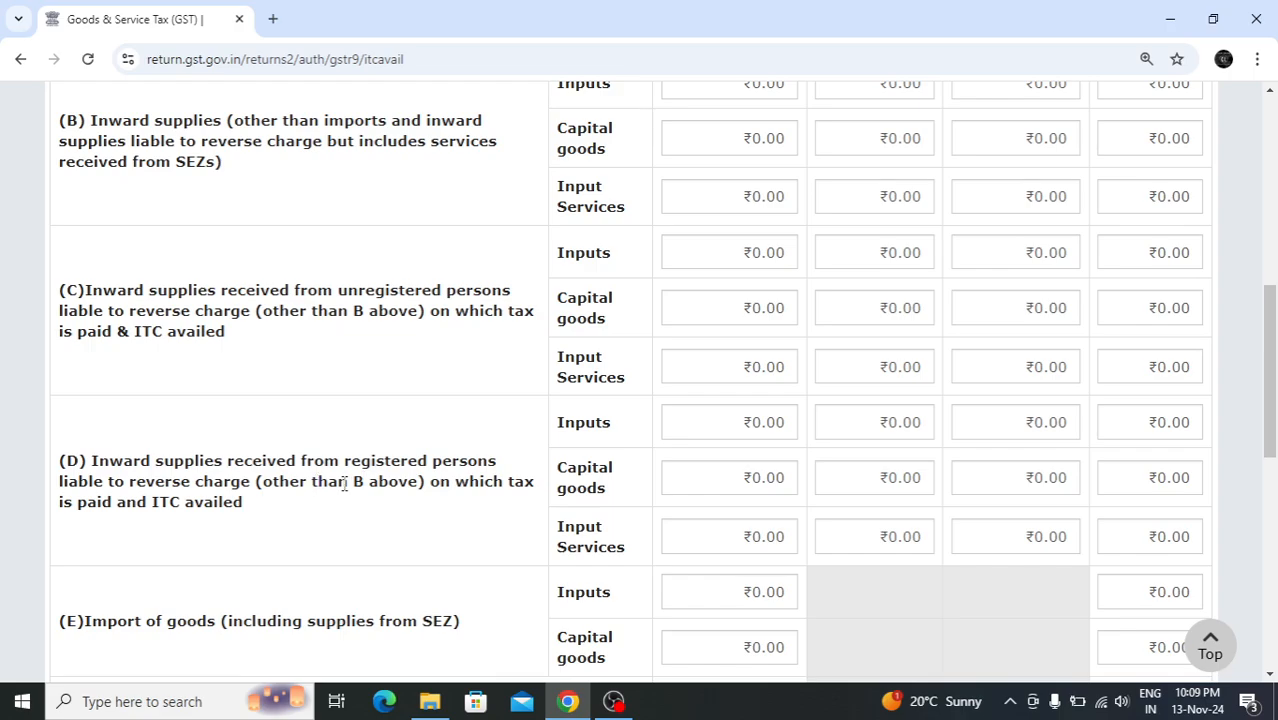
left_click_drag(1272, 373, 1277, 465)
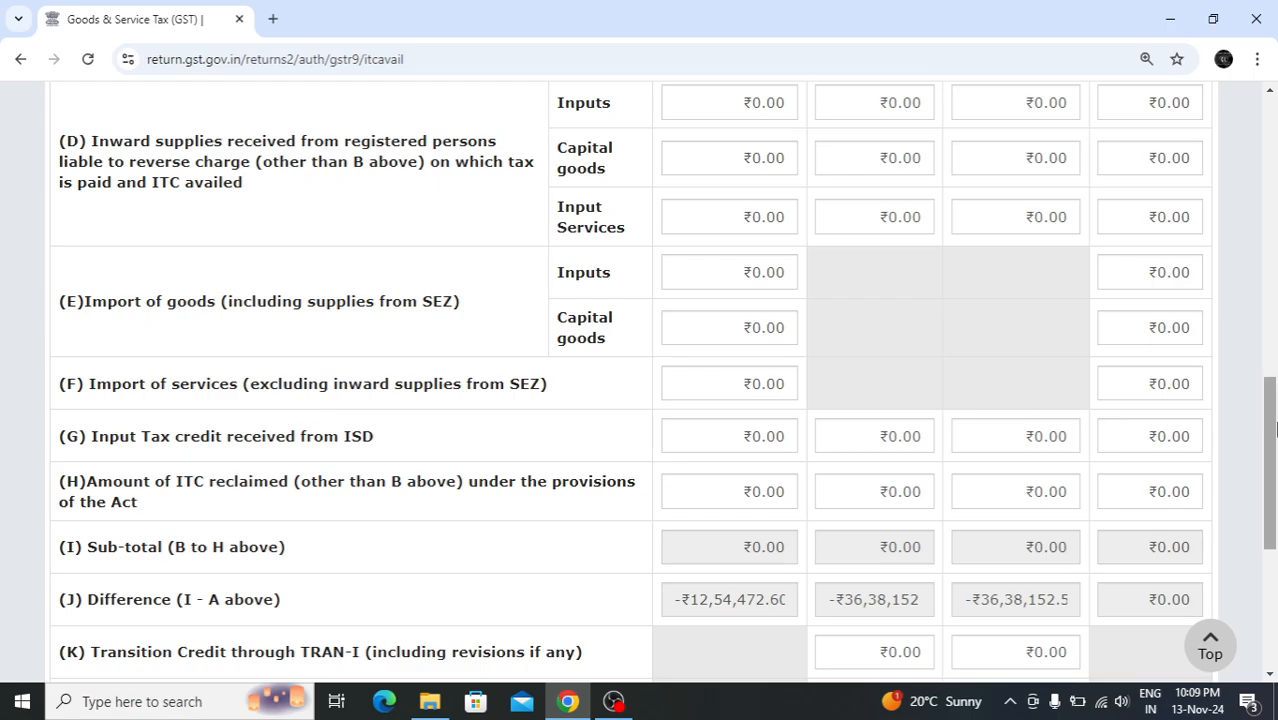
left_click_drag(1273, 430, 1273, 443)
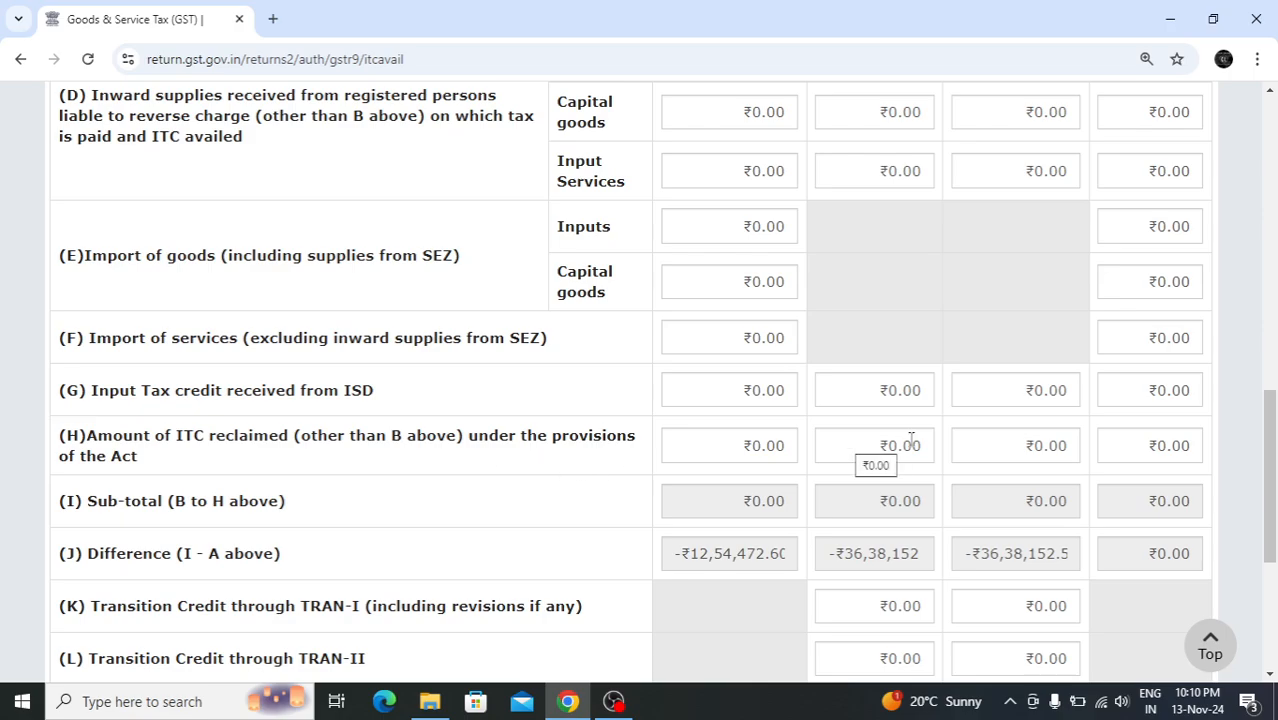
left_click_drag(1272, 470, 1272, 484)
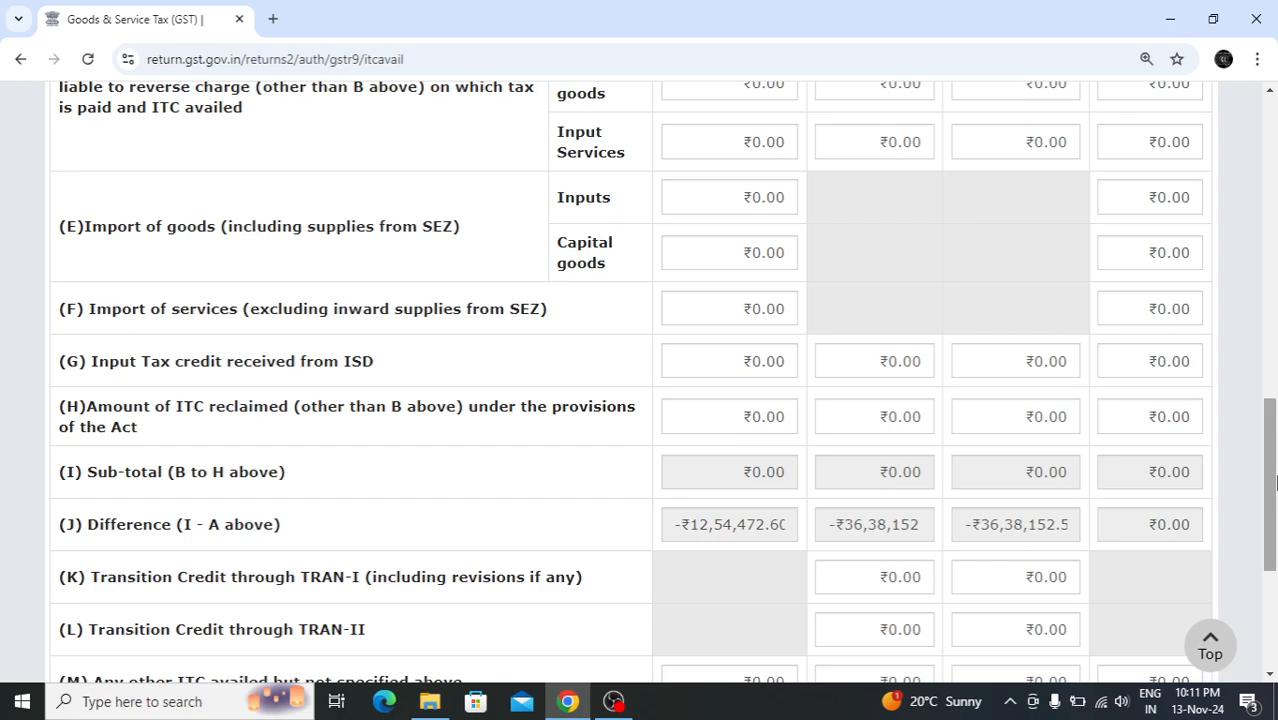
left_click_drag(1274, 484, 1274, 349)
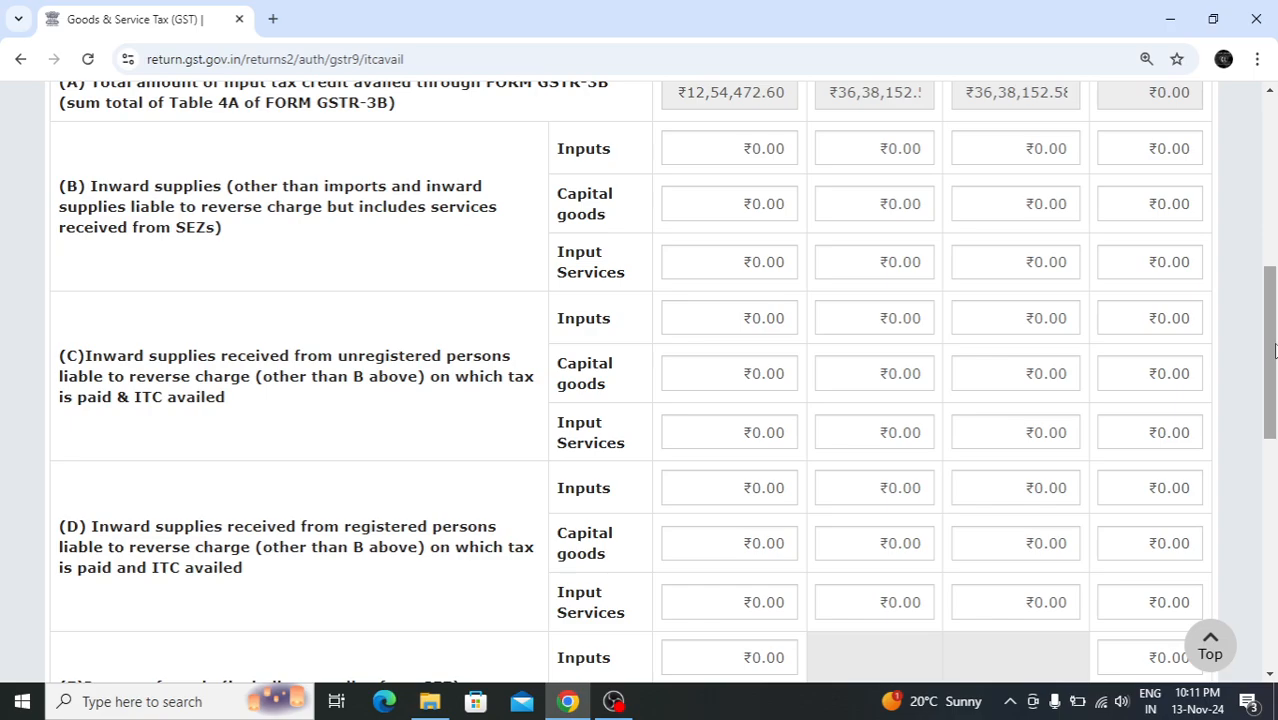
left_click_drag(1274, 350, 1274, 317)
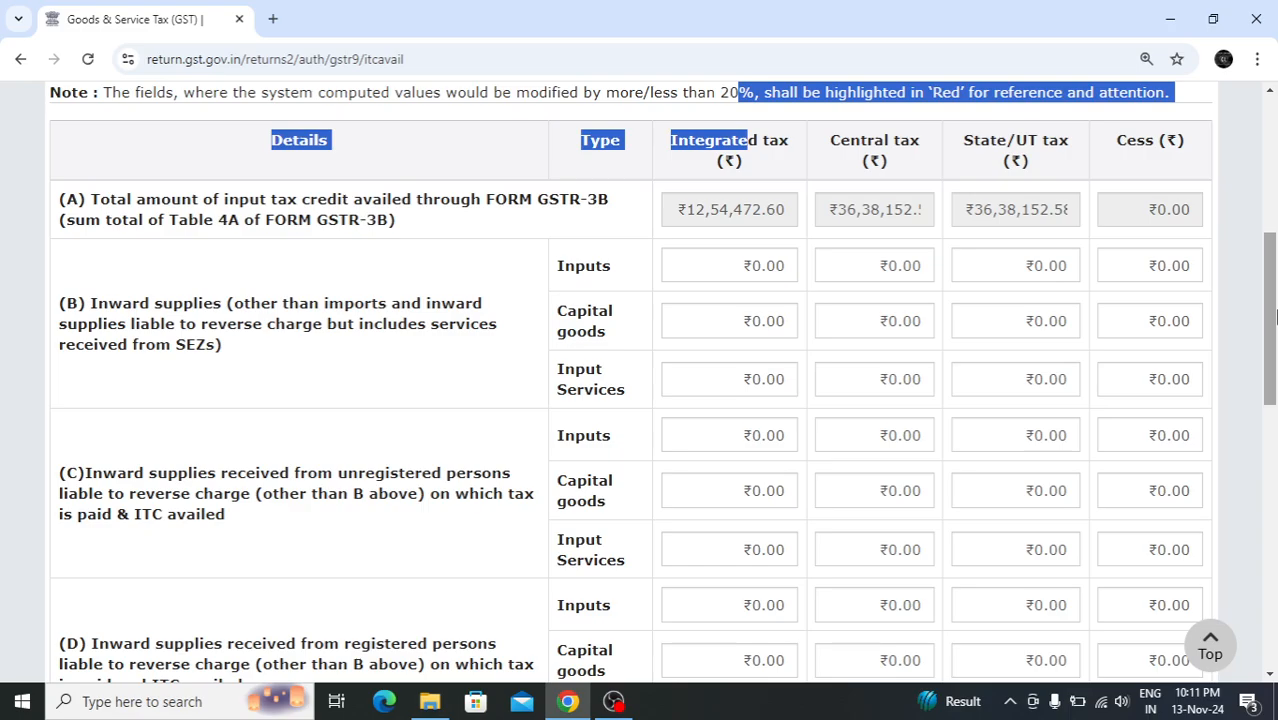
left_click_drag(1275, 318, 1275, 567)
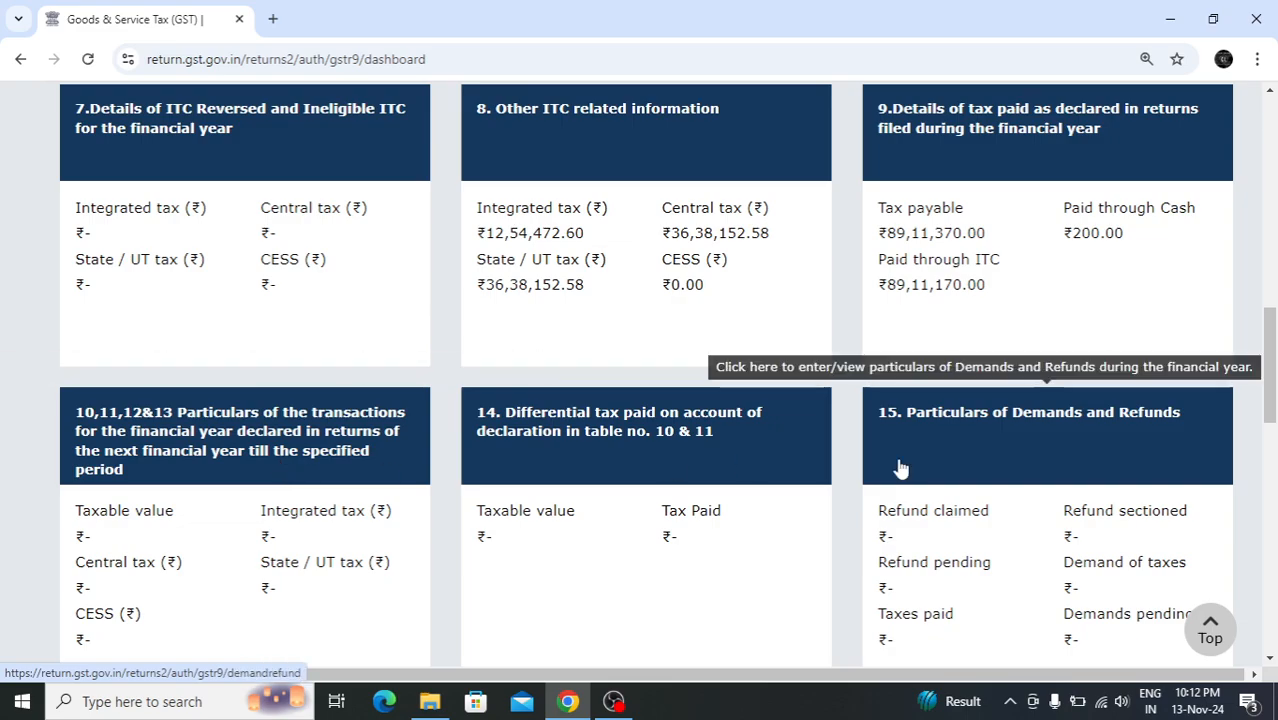
Step: Open the combined table 10, 11, 12 & 13 on transactions declared in the next year's returns, and examine its amendment and ITC rows
left_click_drag(1270, 415, 1276, 344)
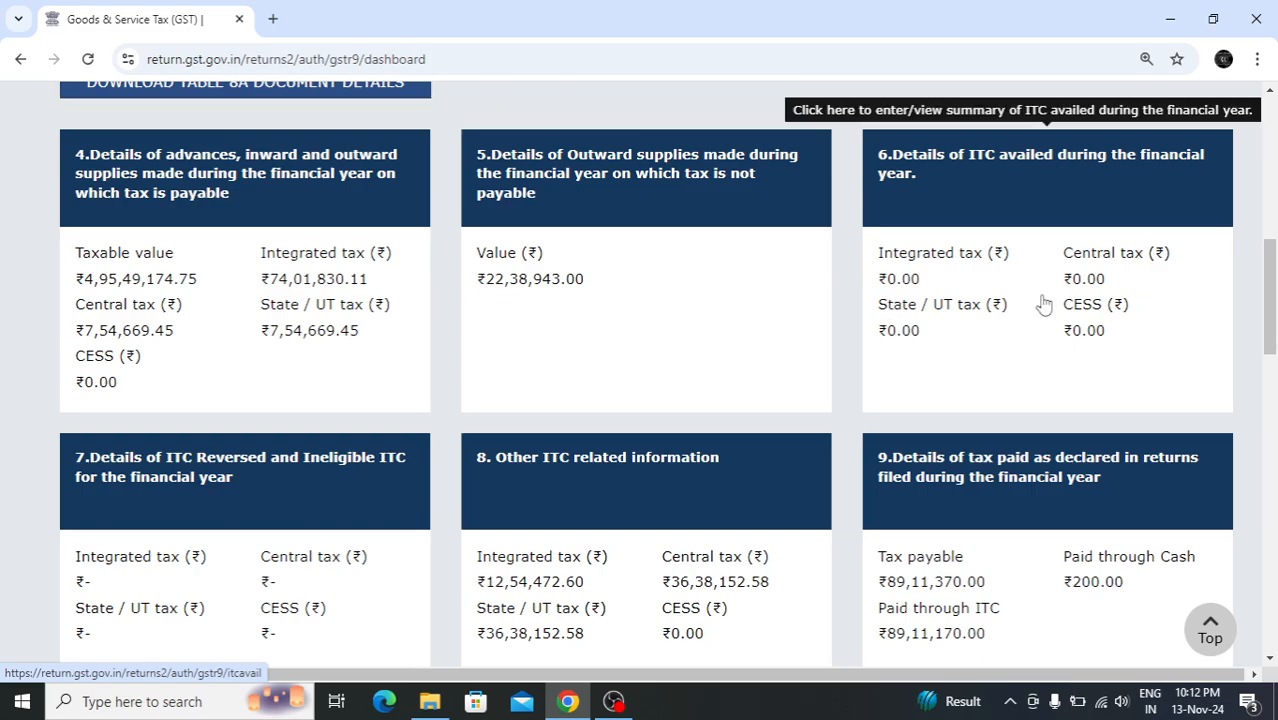
left_click_drag(1272, 308, 1274, 389)
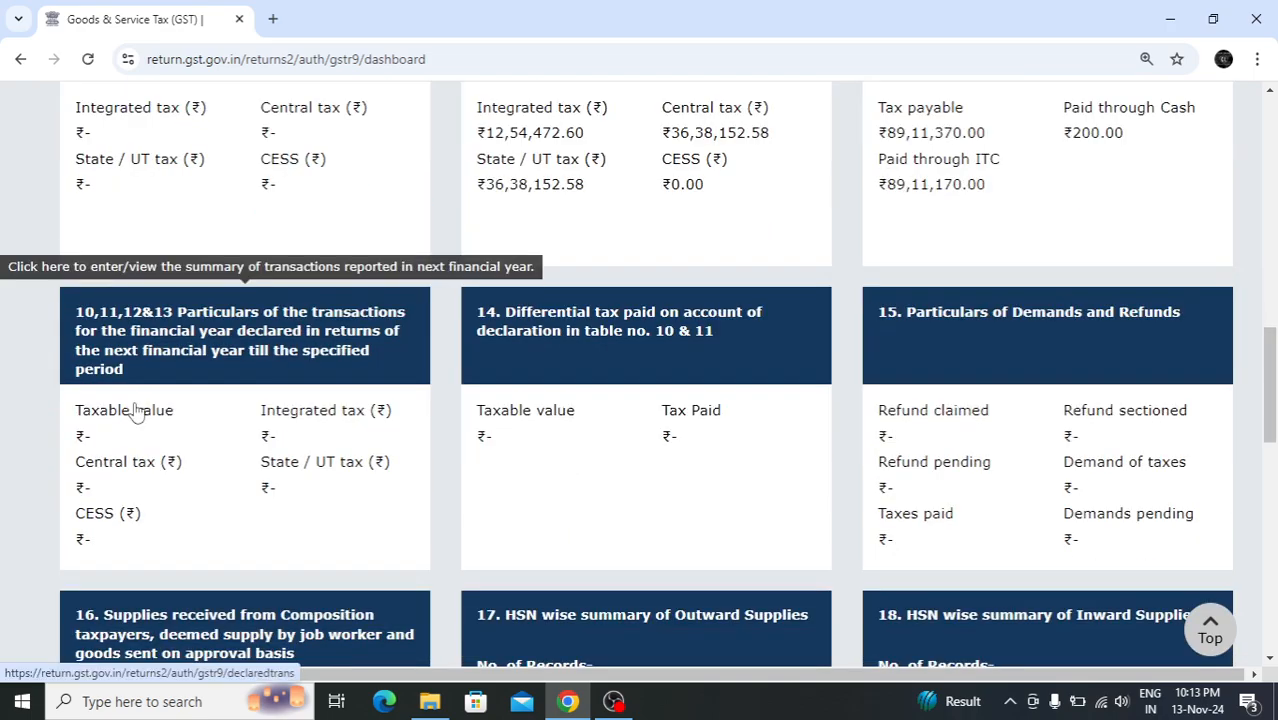
left_click(196, 422)
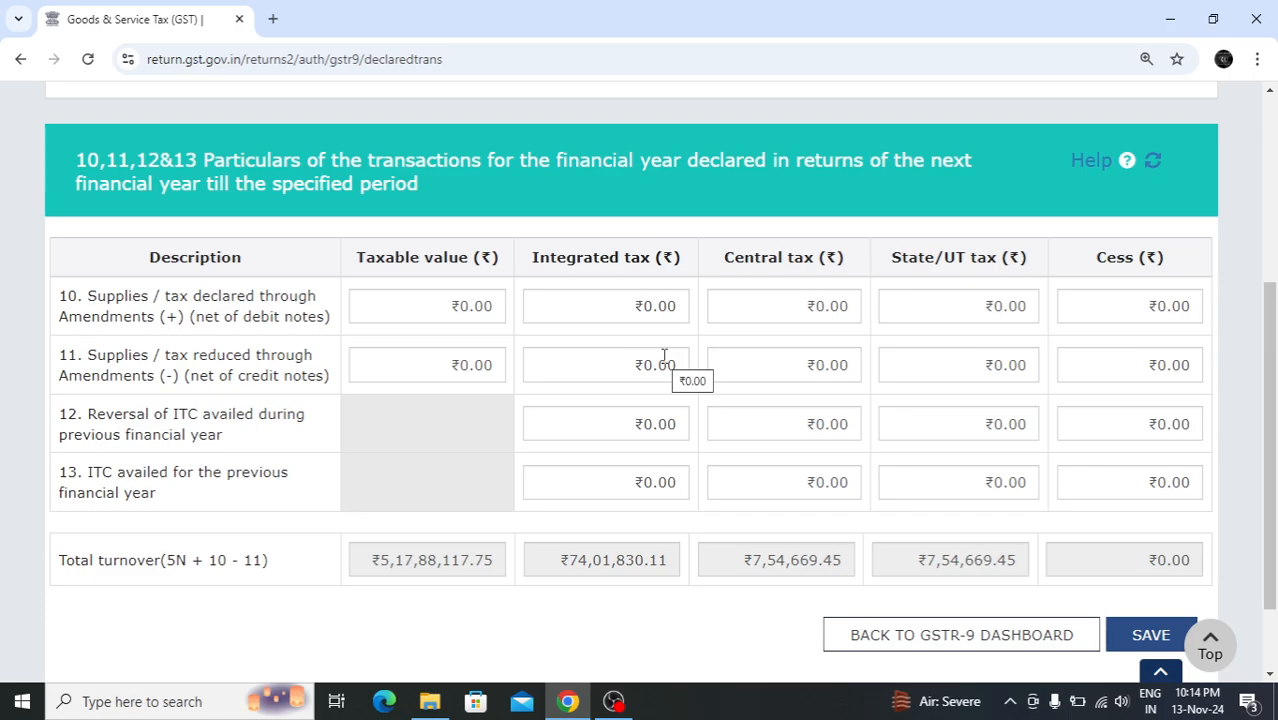
left_click(470, 372)
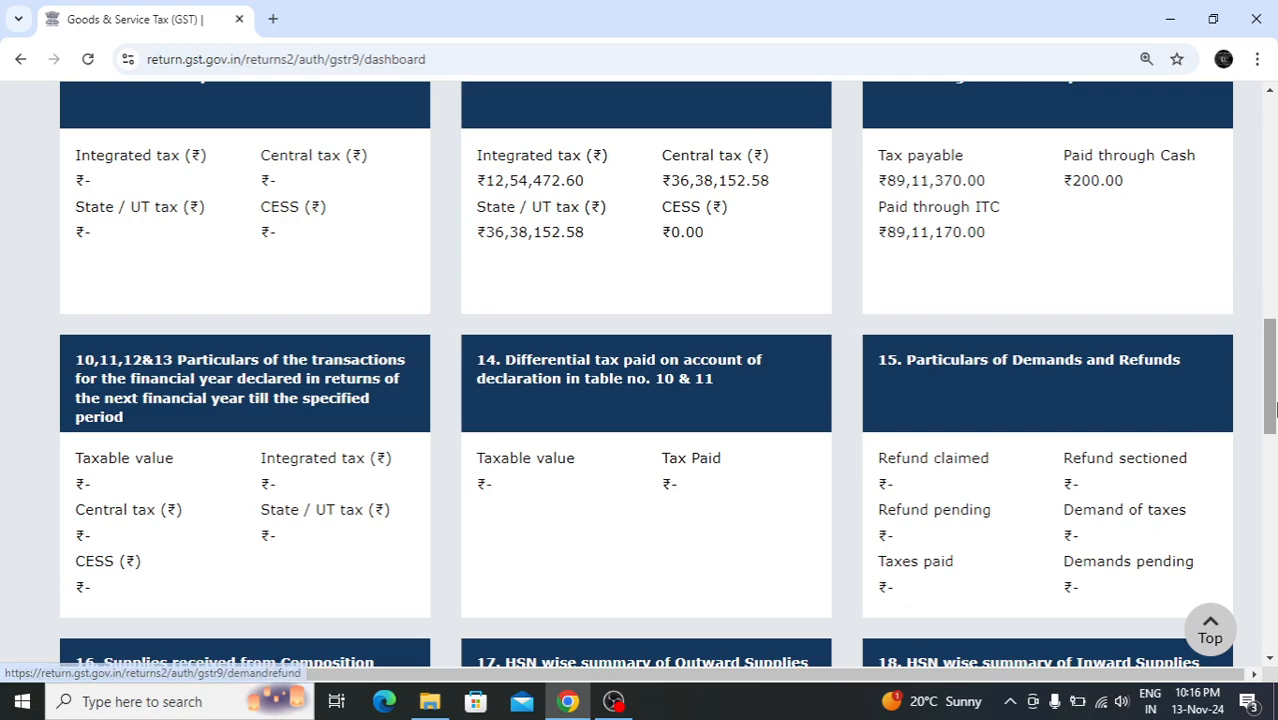
Step: Open table 7 on ITC reversed and ineligible ITC, and examine rows A to J including the other reversals row
left_click_drag(1272, 407, 1272, 352)
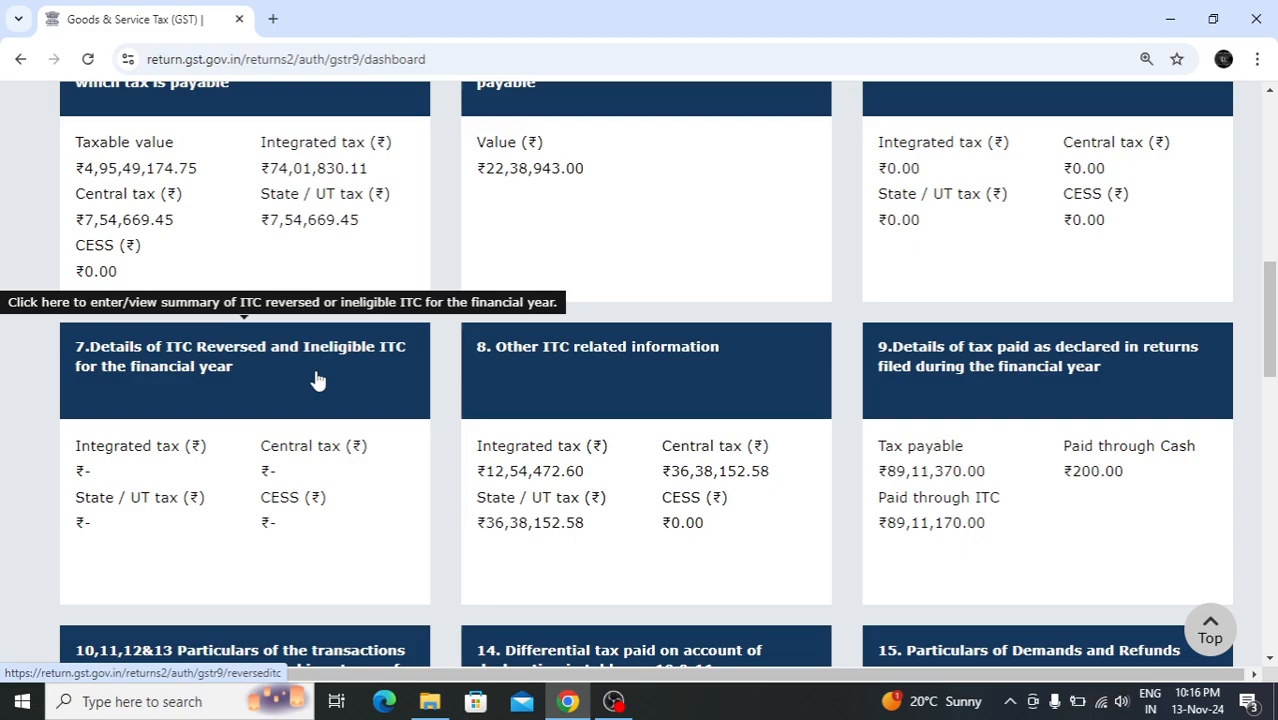
left_click(316, 380)
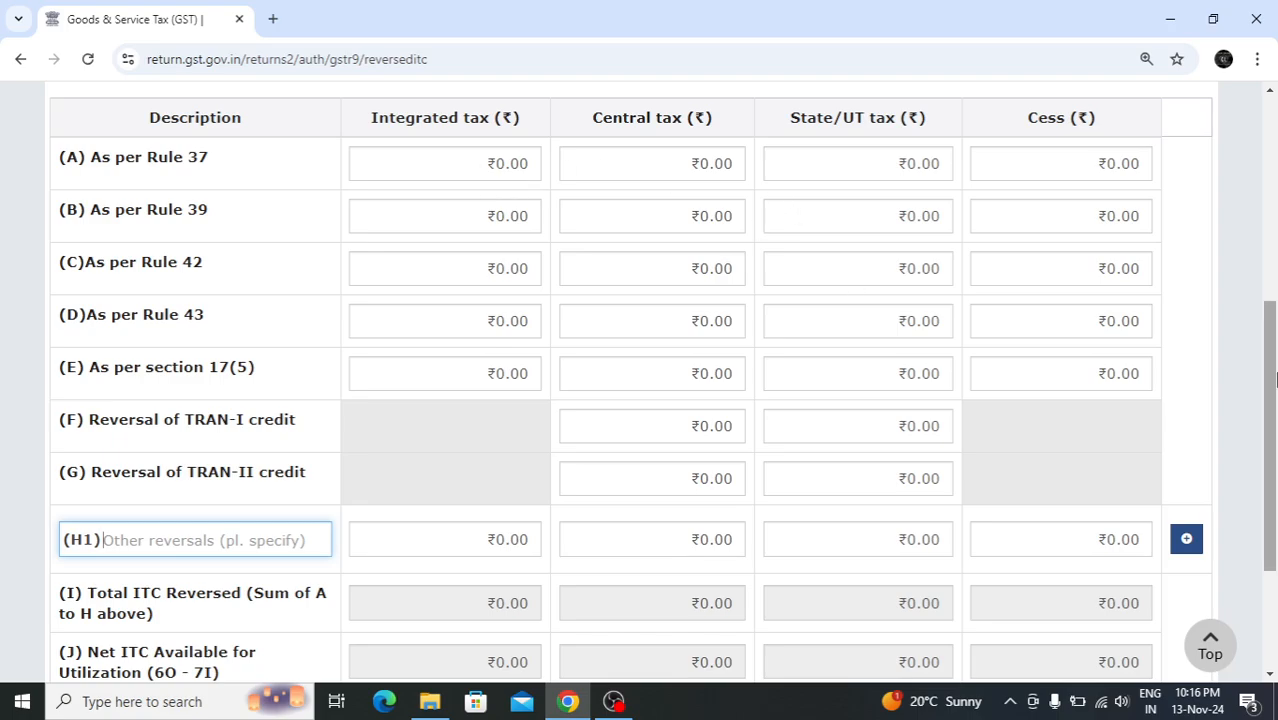
left_click_drag(1275, 379, 1276, 408)
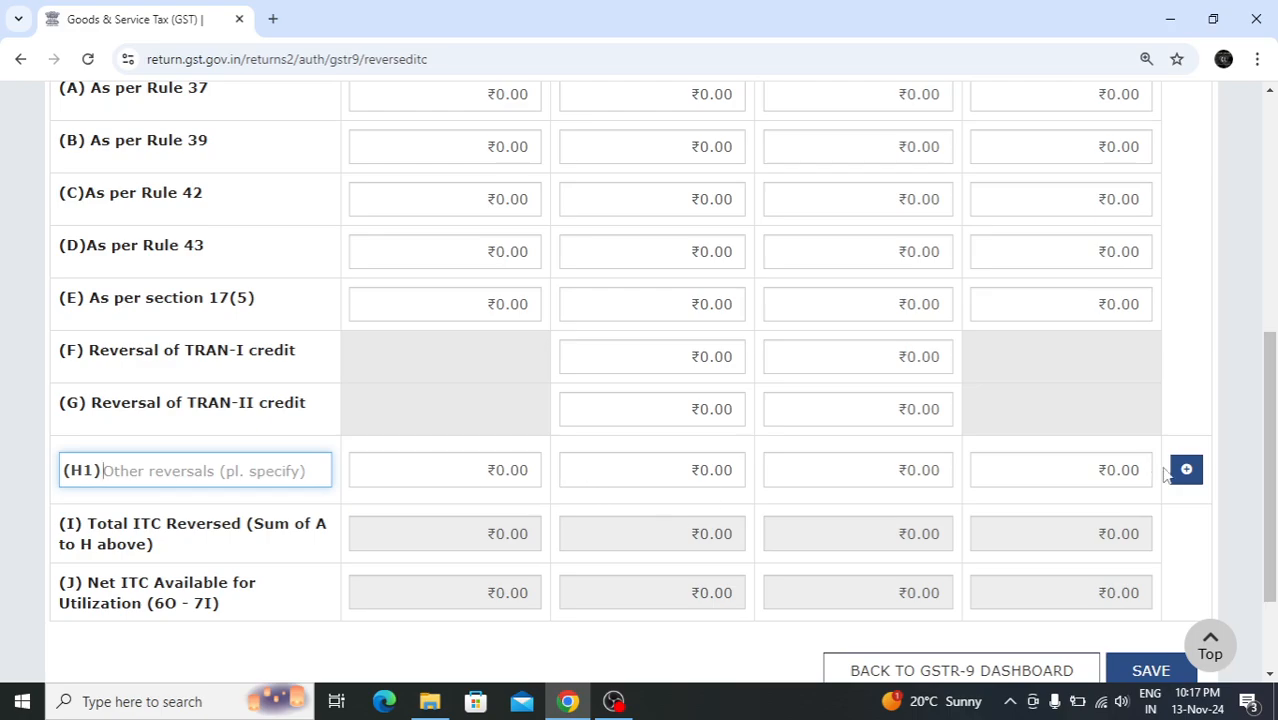
left_click_drag(1270, 470, 1275, 368)
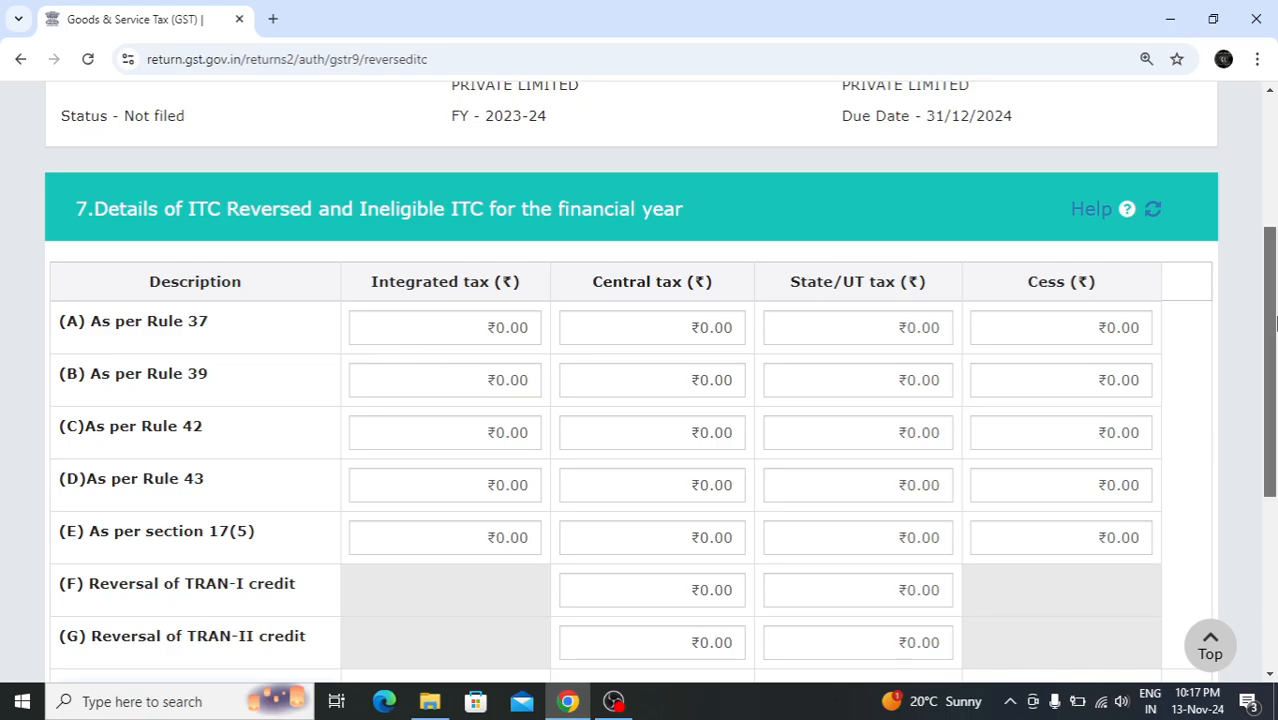
left_click_drag(1275, 322, 1275, 416)
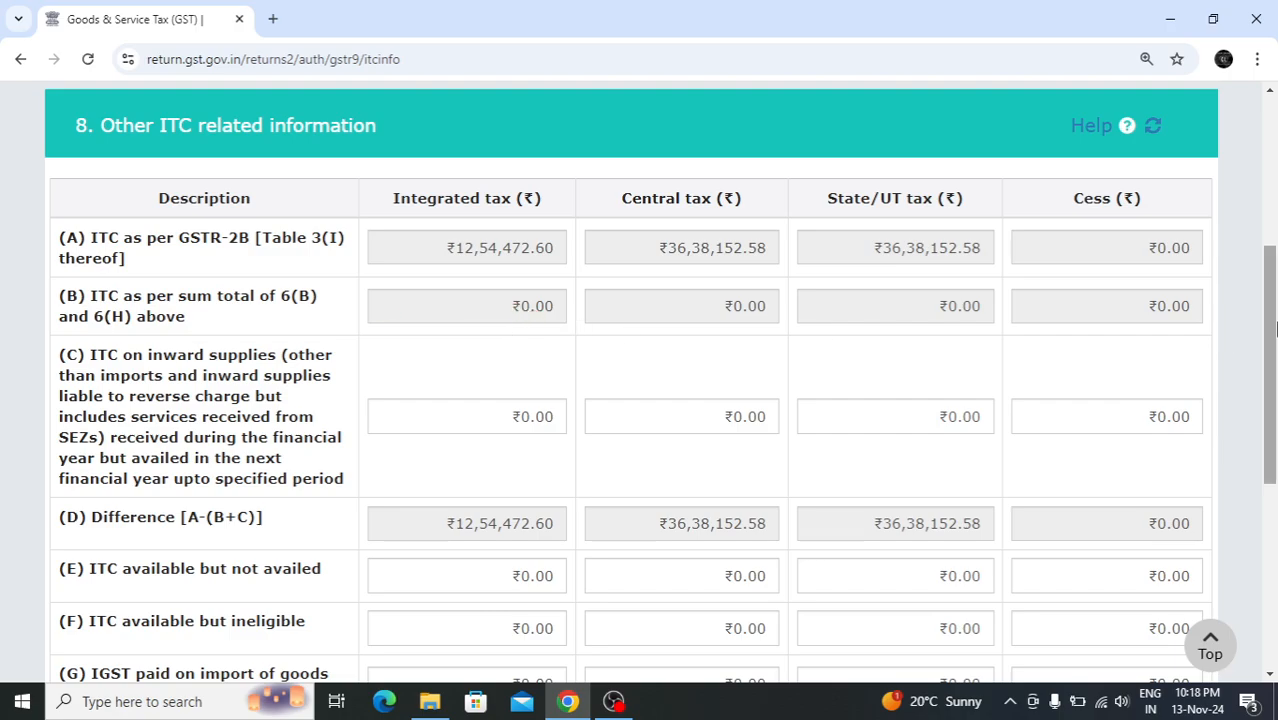
Step: Examine the ITC rows in table 8, Other ITC related information, and the tax payable and paid amounts in table 9
left_click_drag(1276, 329, 1276, 334)
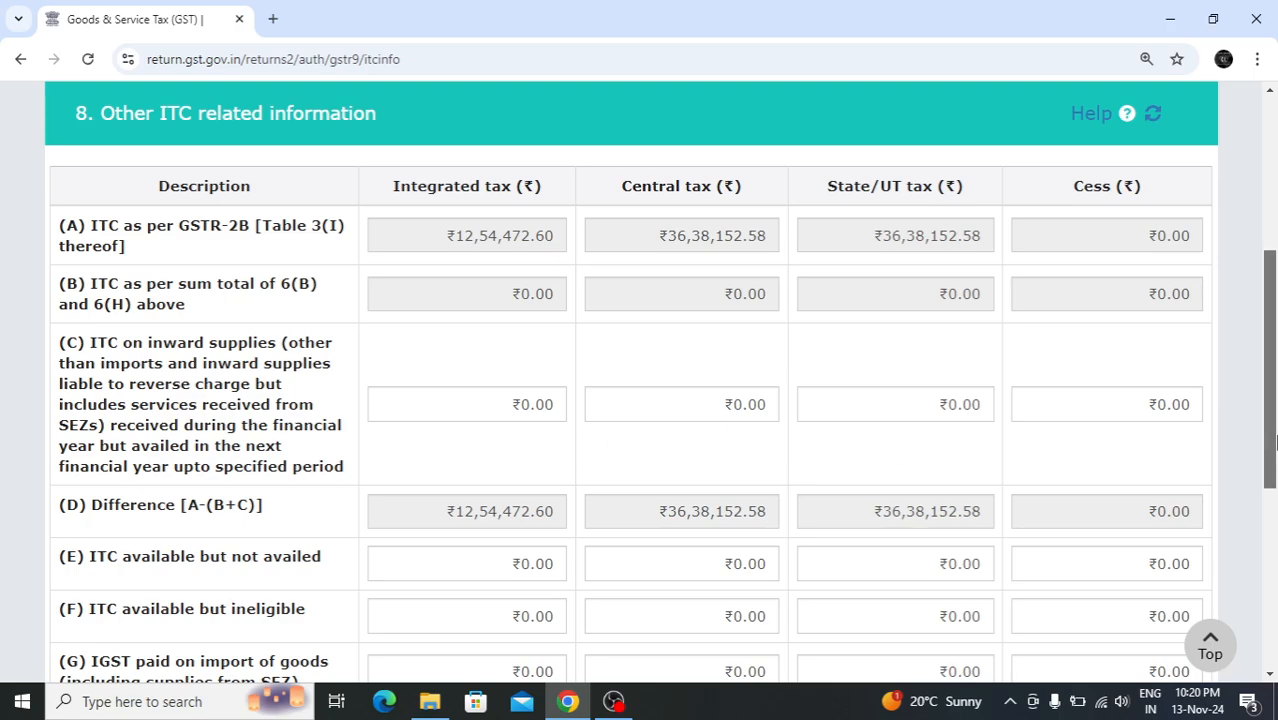
left_click_drag(1275, 442, 1275, 470)
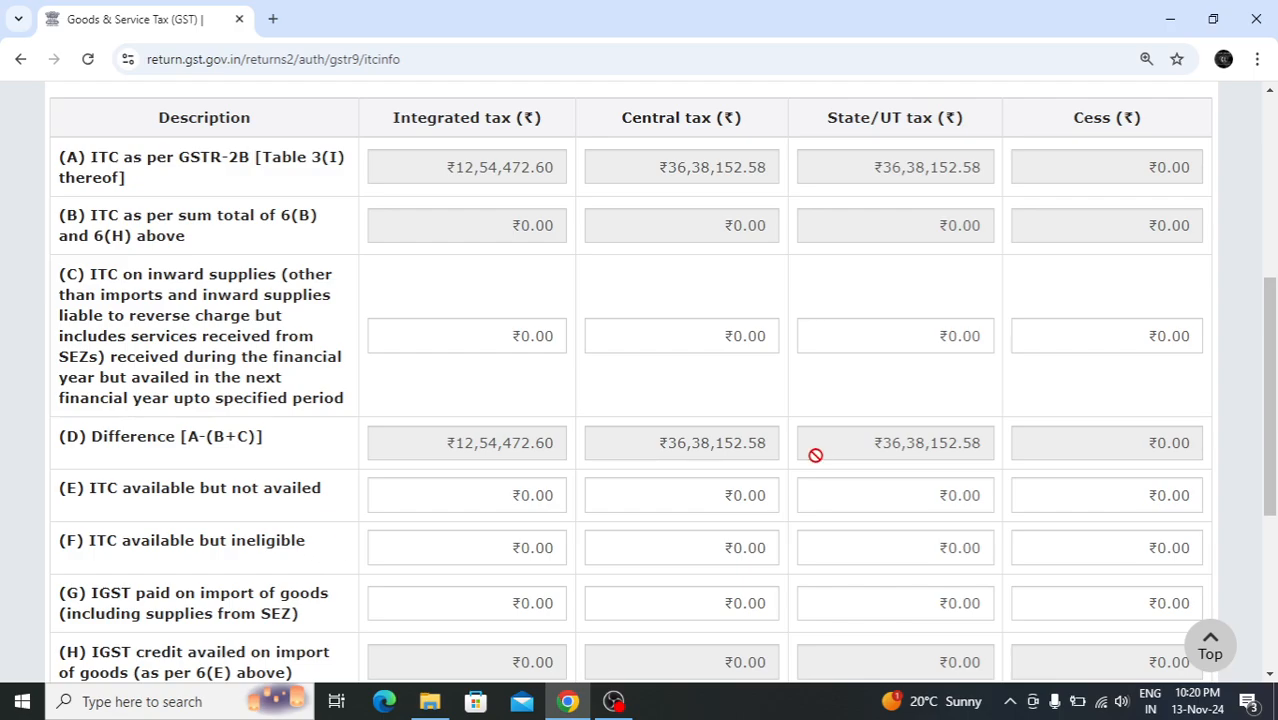
left_click_drag(1272, 384, 1272, 388)
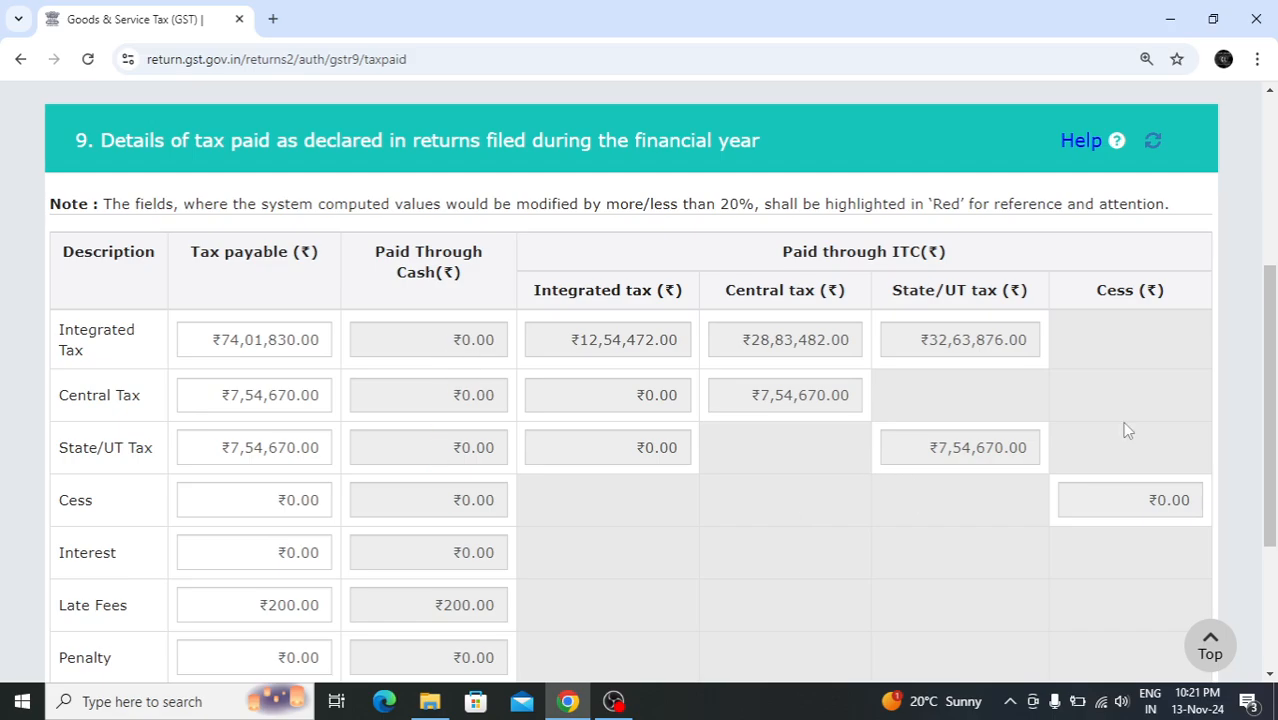
mouse_move(1270, 396)
left_mouse_down()
mouse_move(1274, 434)
mouse_move(1274, 383)
left_mouse_up()
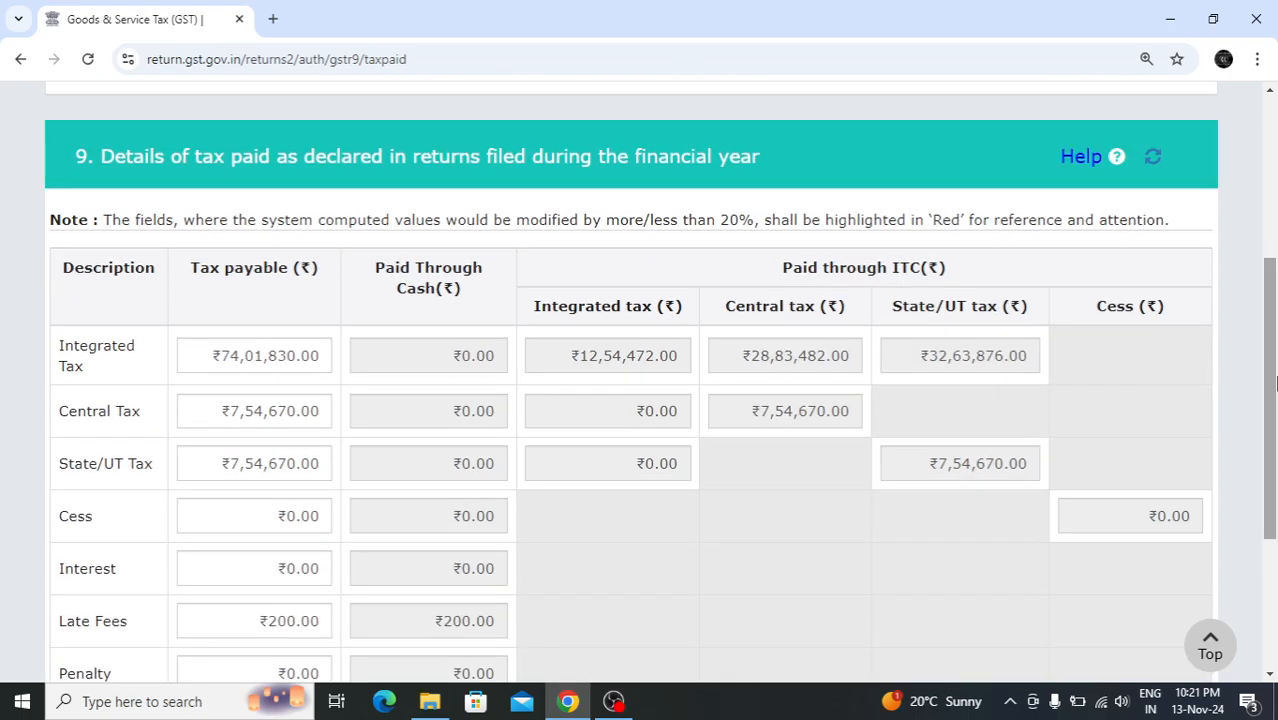
mouse_move(324, 365)
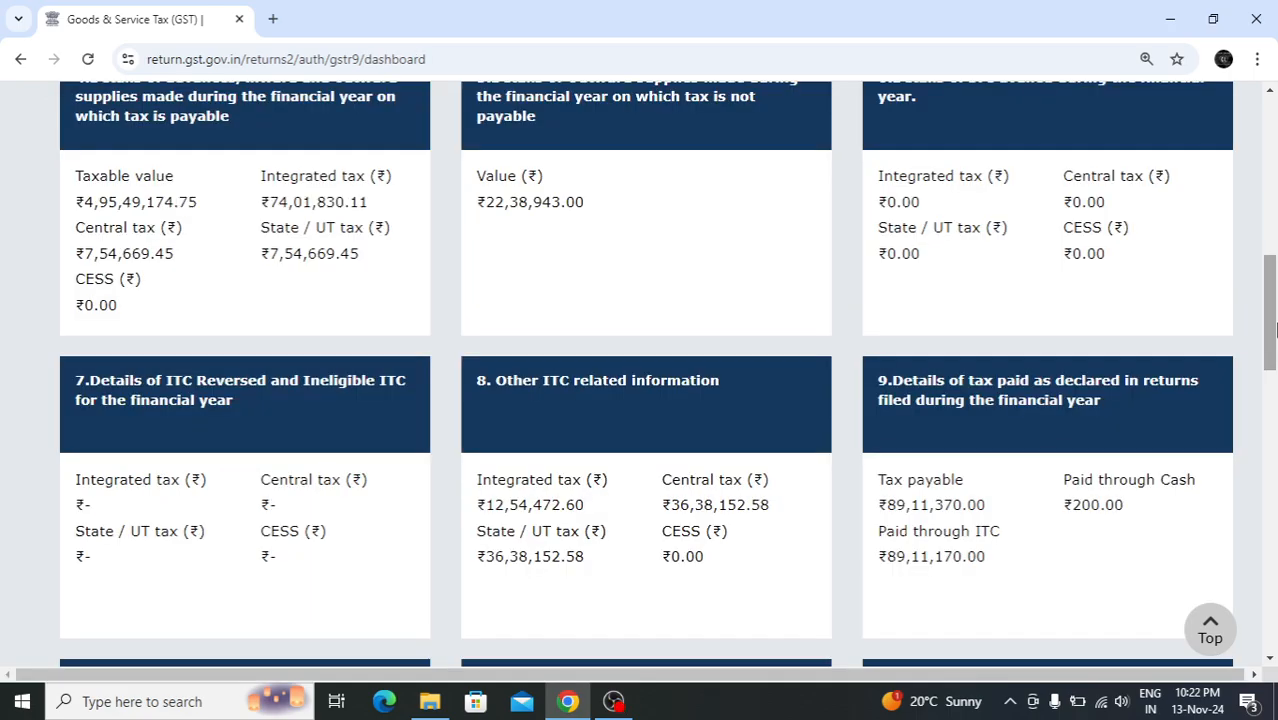
Step: Look over the remaining dashboard tables and read the steps to file the GSTR-9 return with its compute and preview options
left_click_drag(1273, 330, 1273, 403)
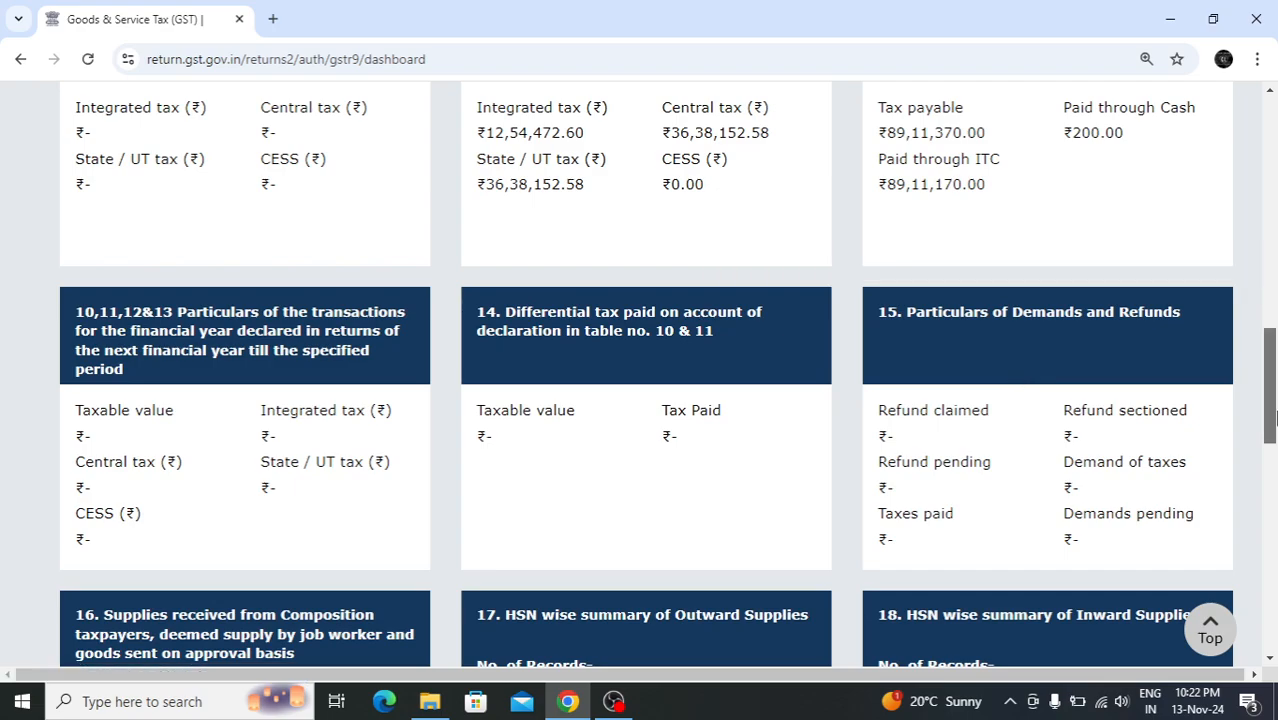
left_click_drag(1273, 420, 1273, 318)
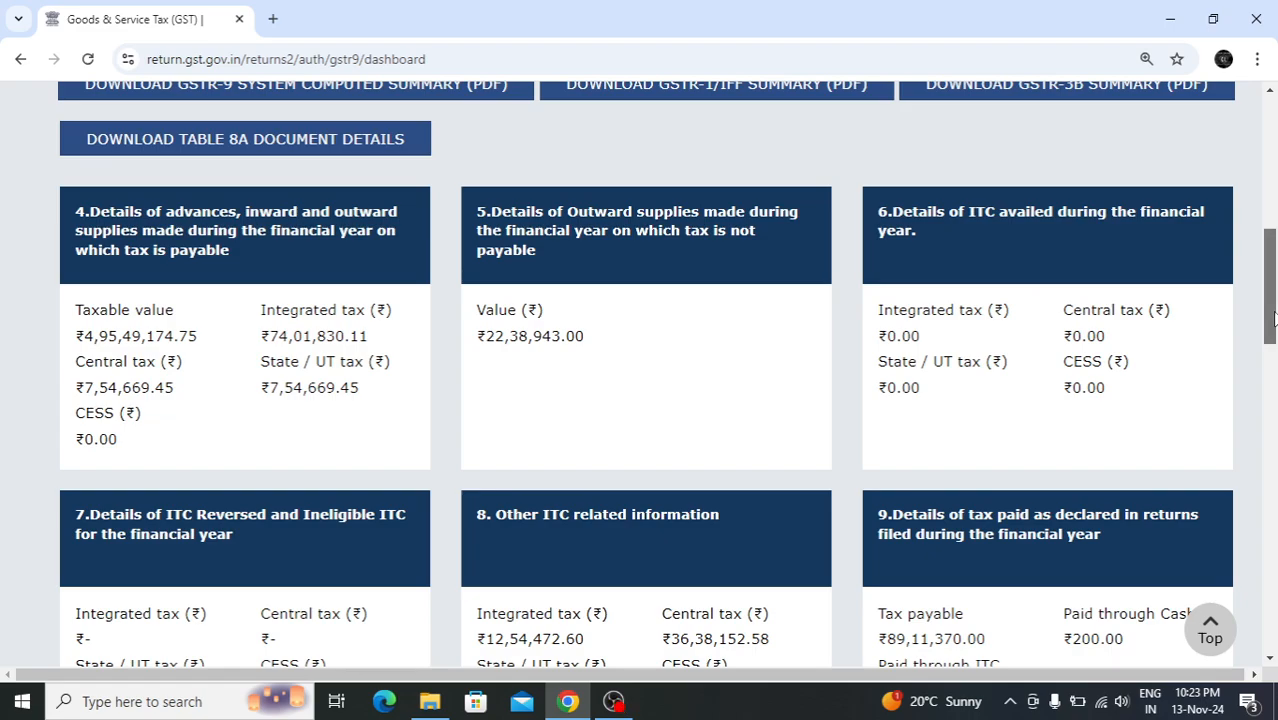
left_click_drag(1273, 318, 1273, 615)
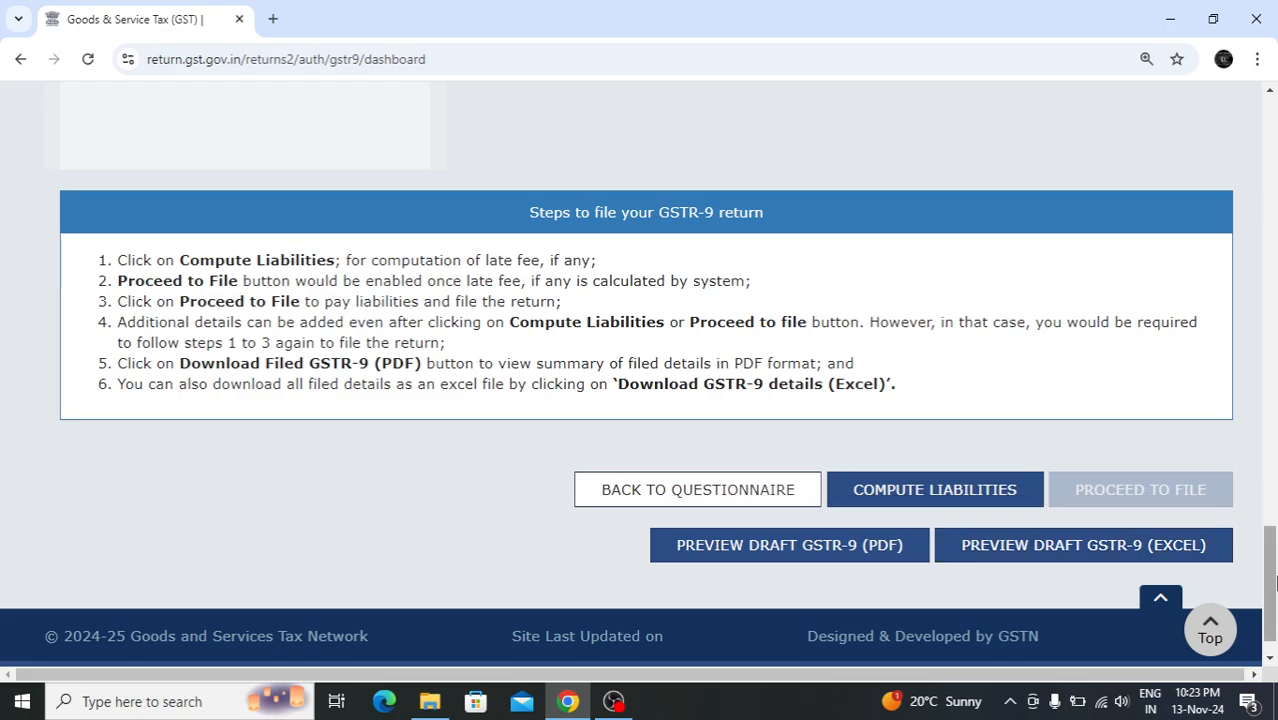
left_click_drag(1275, 577, 1275, 573)
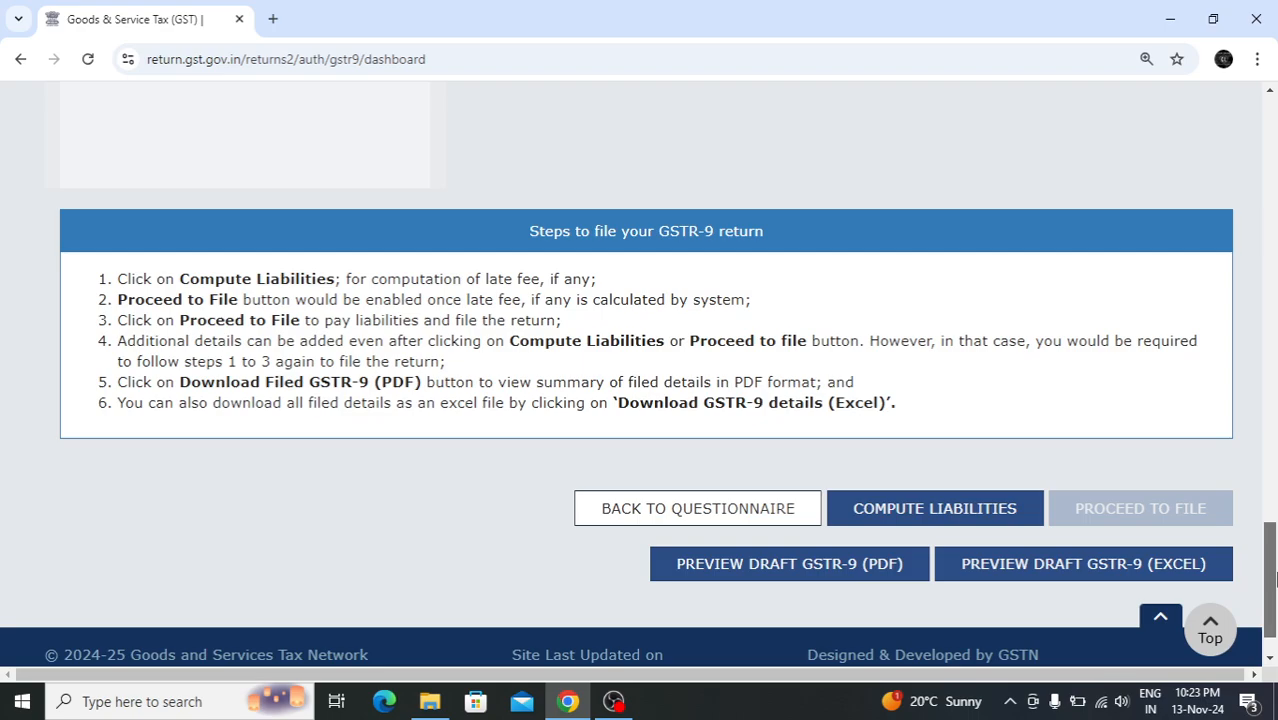
Step: Review the GSTR-9 dashboard summaries again, from table 4 on taxable supplies through demands and refunds and HSN summaries to table 19 on late fee
left_click_drag(1275, 575, 1275, 282)
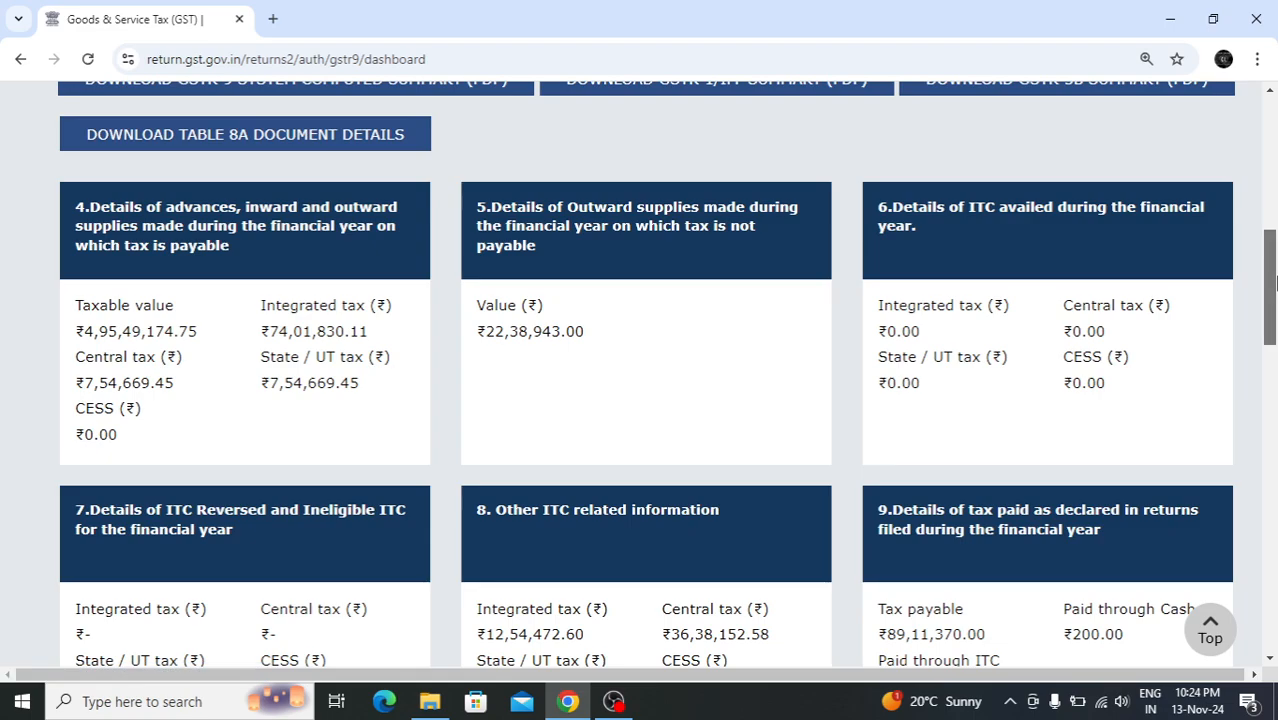
left_click_drag(1275, 283, 1275, 311)
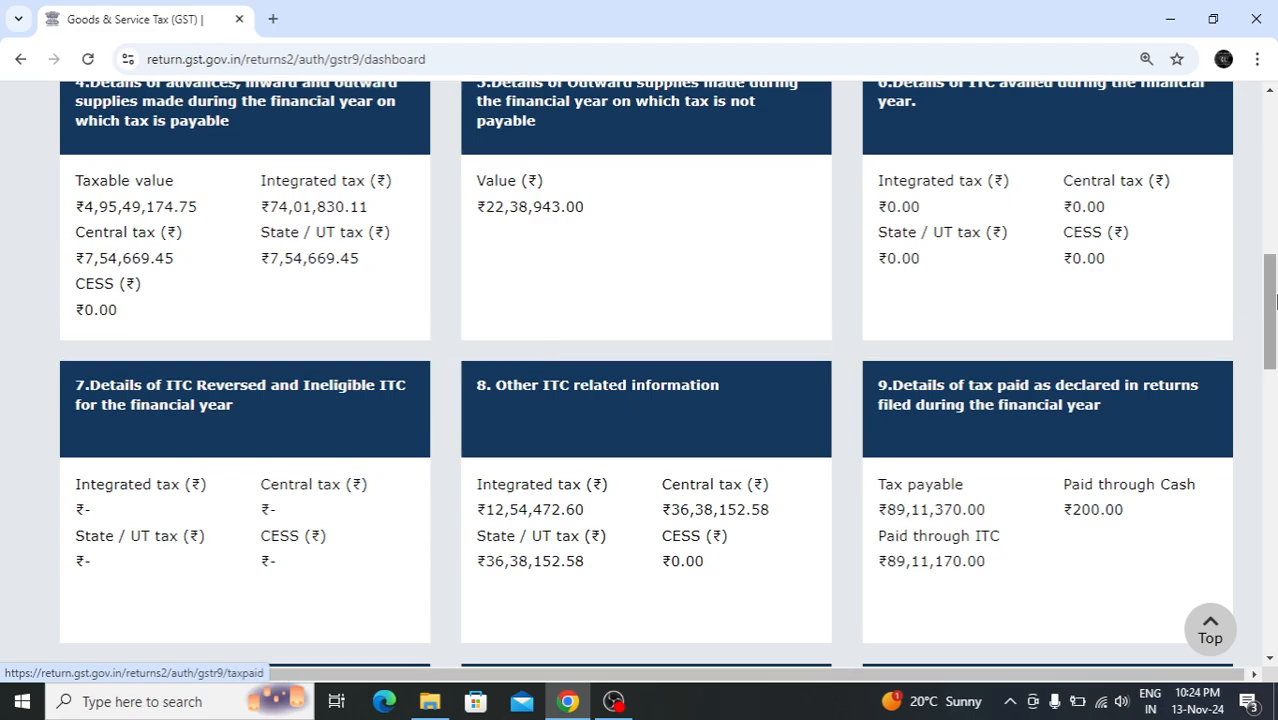
scroll(1272, 362, "down", 3)
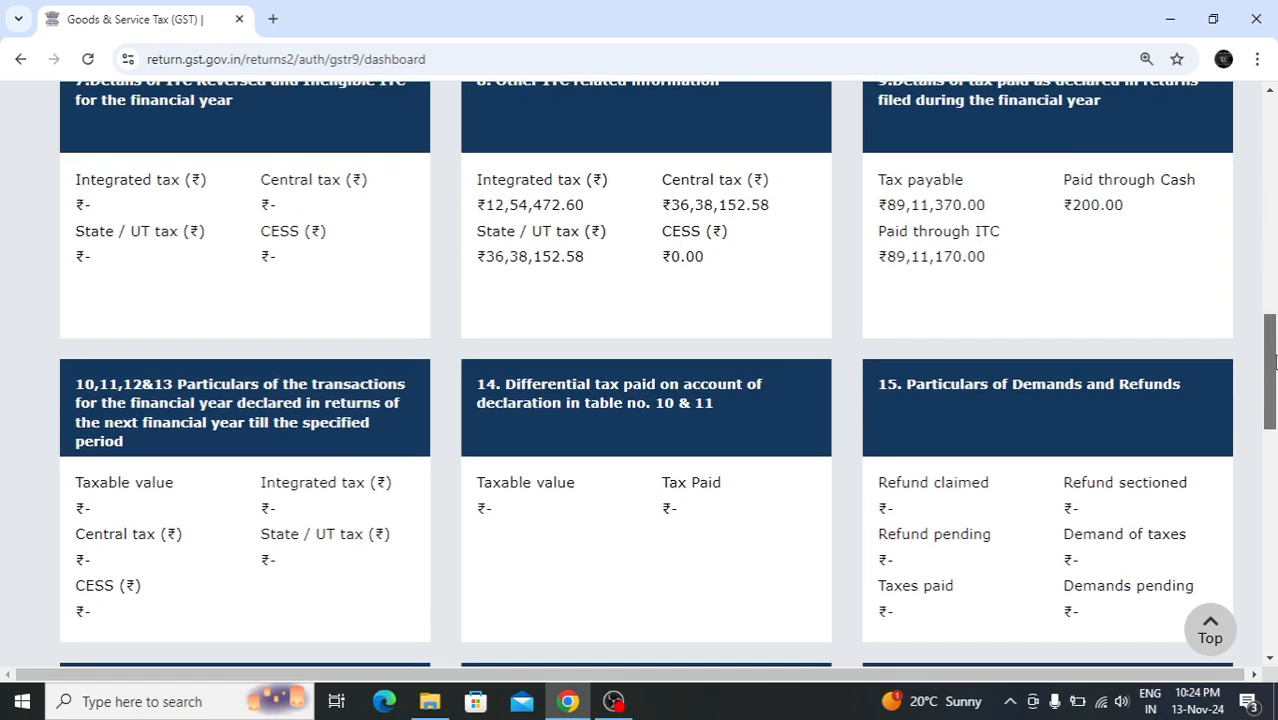
left_click_drag(1276, 362, 1276, 360)
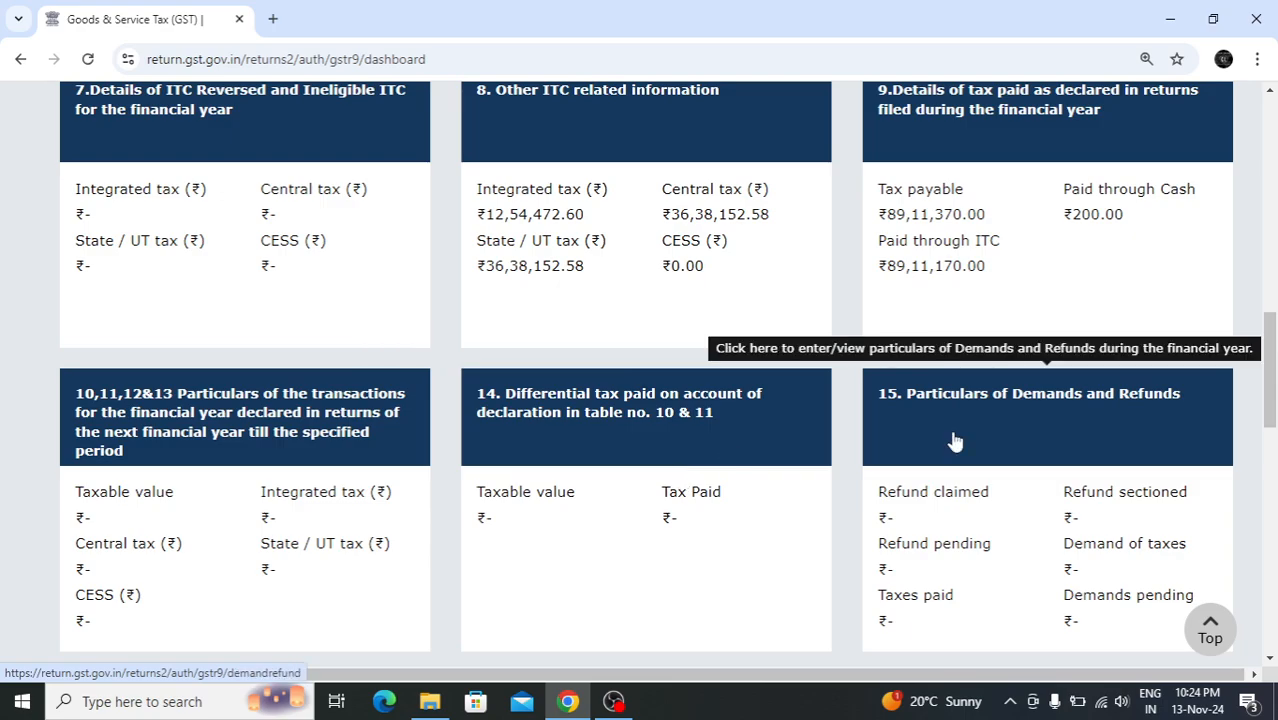
left_click(1054, 415)
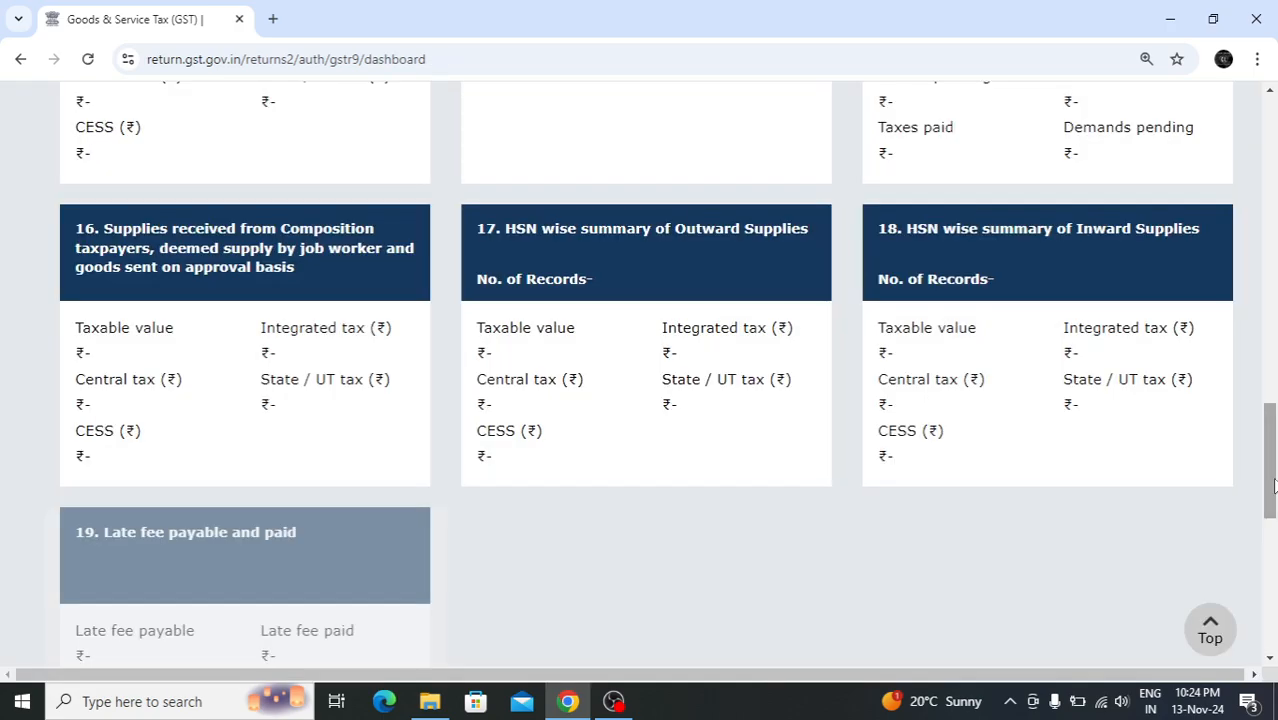
mouse_move(1274, 486)
left_mouse_down()
mouse_move(1274, 468)
mouse_move(1274, 494)
left_mouse_up()
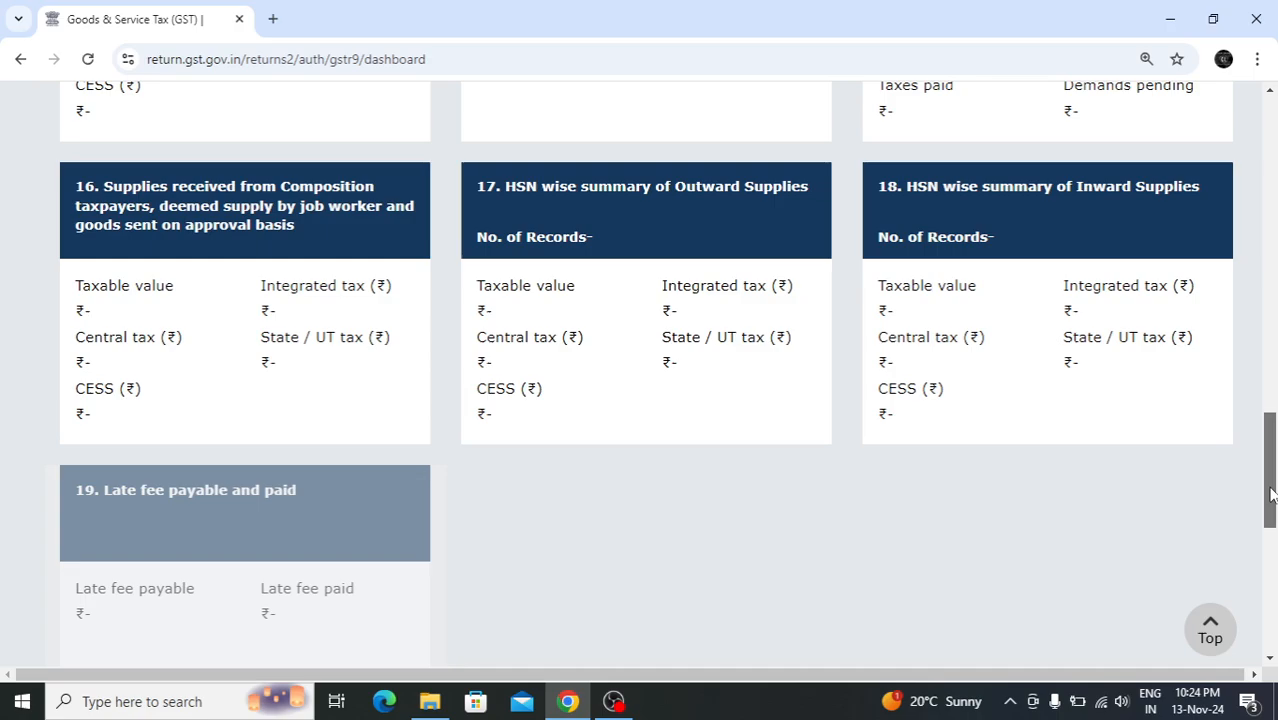
left_click_drag(1272, 494, 1272, 498)
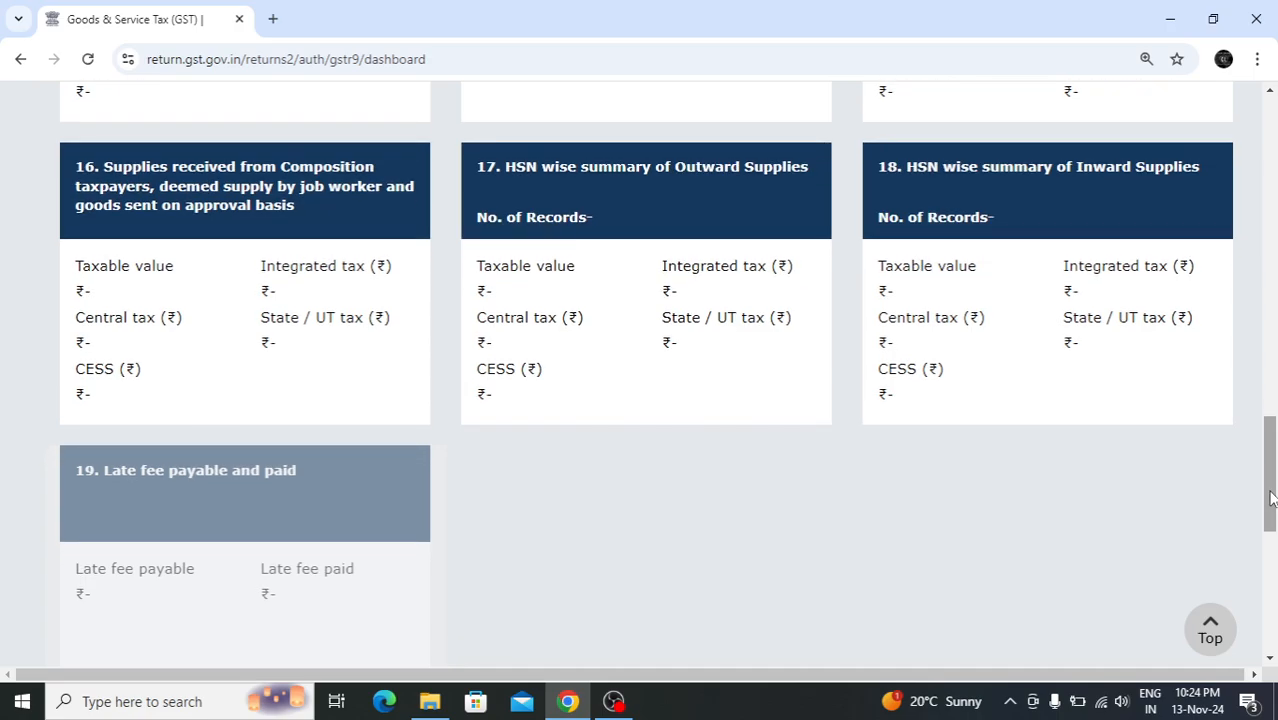